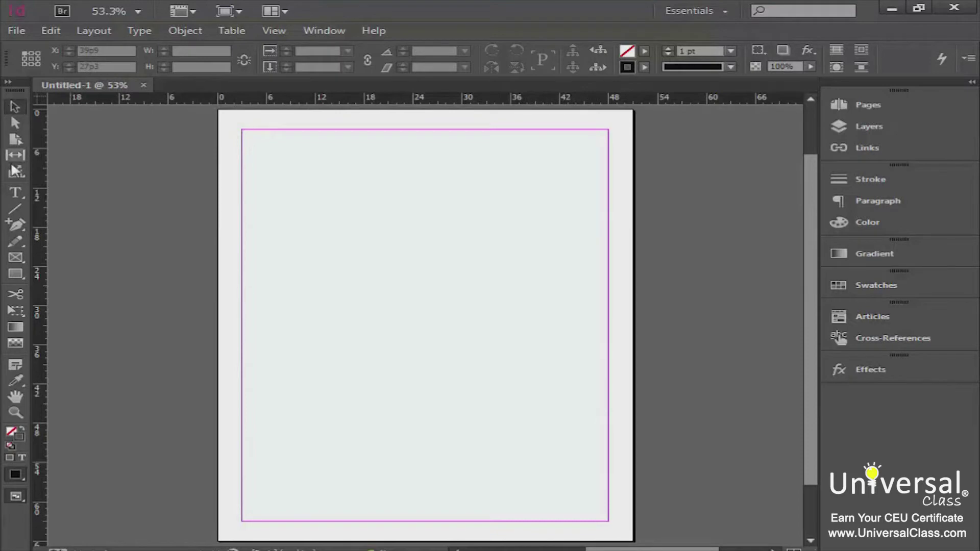
- Draw a straight Pen tool segment in the page's upper left, from about X 9p1.5, Y 14p0 to X 17p0, Y 12p0
left_click(20, 228)
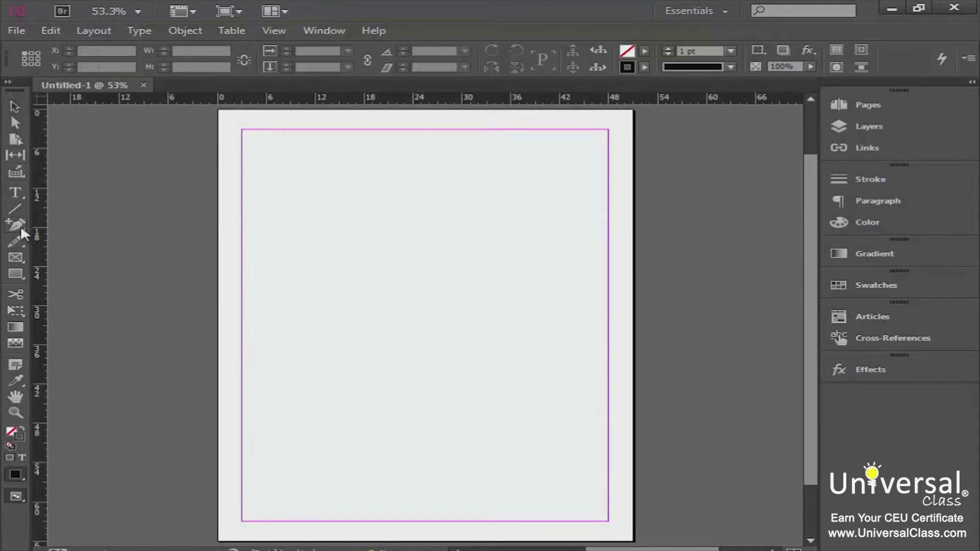
left_click(20, 228)
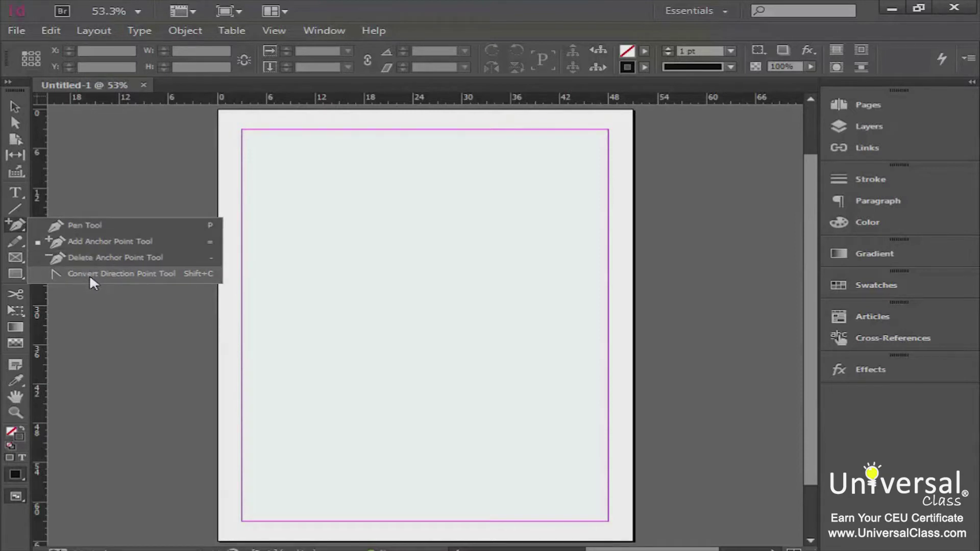
left_click(78, 226)
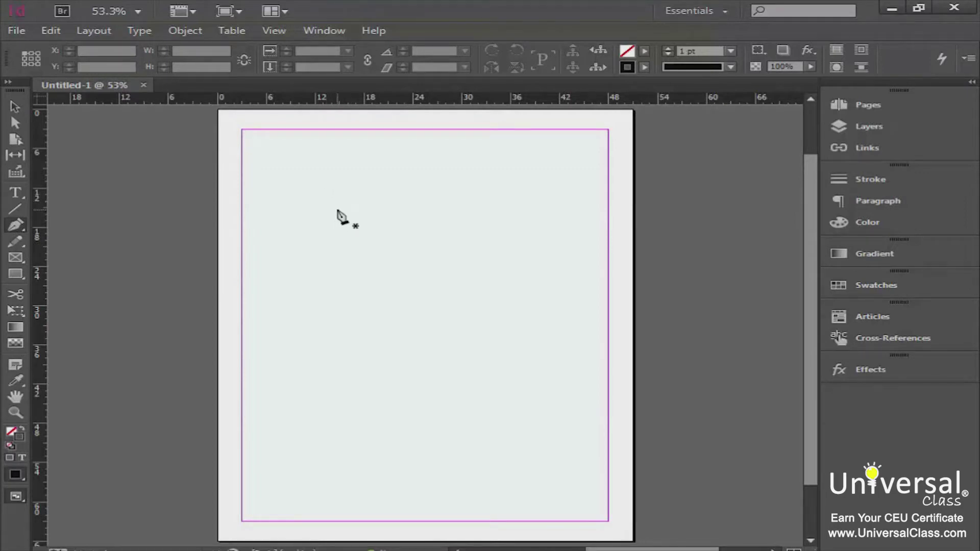
left_click(292, 202)
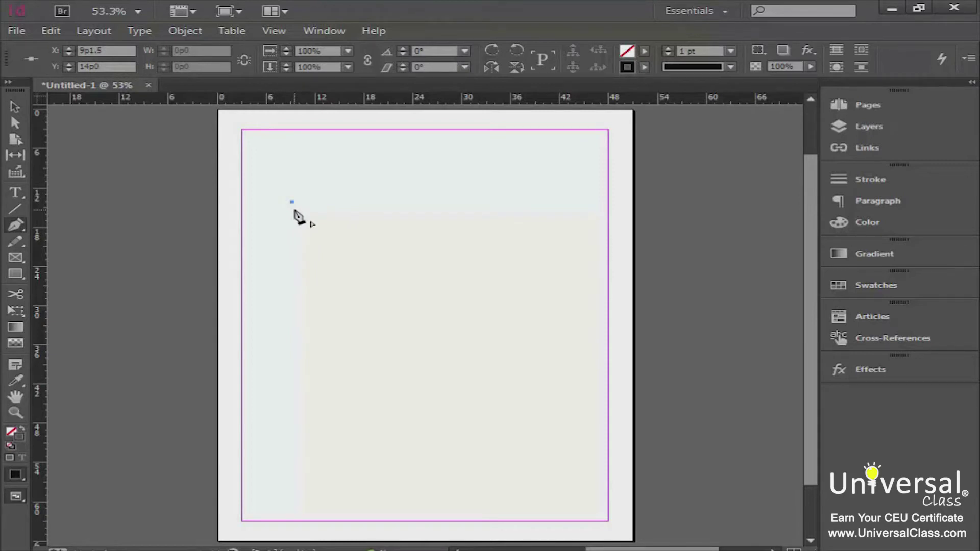
left_click(357, 190)
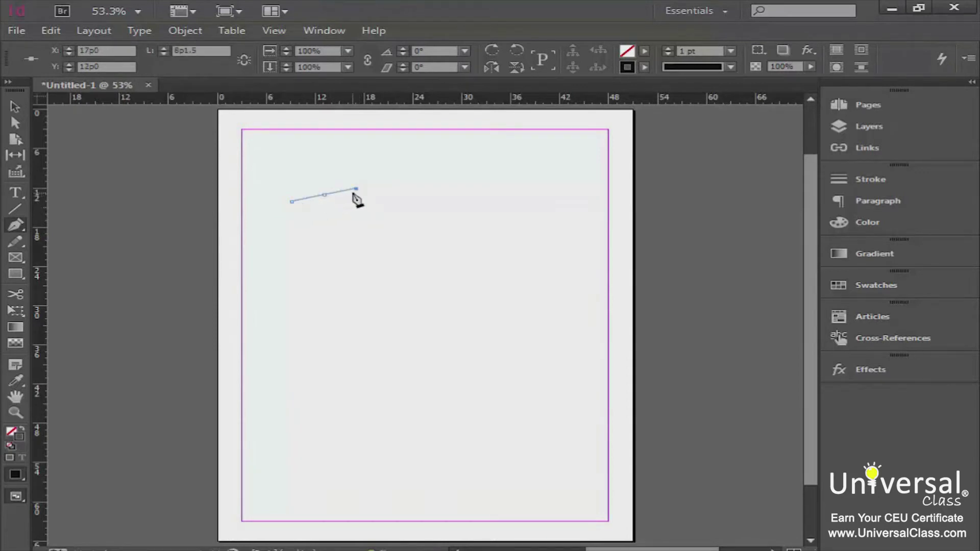
- Extend the path with seven corner points zigzagging right, down and back, ending at about X 20p9, Y 18p6
key("ctrl+=")
key("ctrl+=")
key("ctrl+=")
key("ctrl+=")
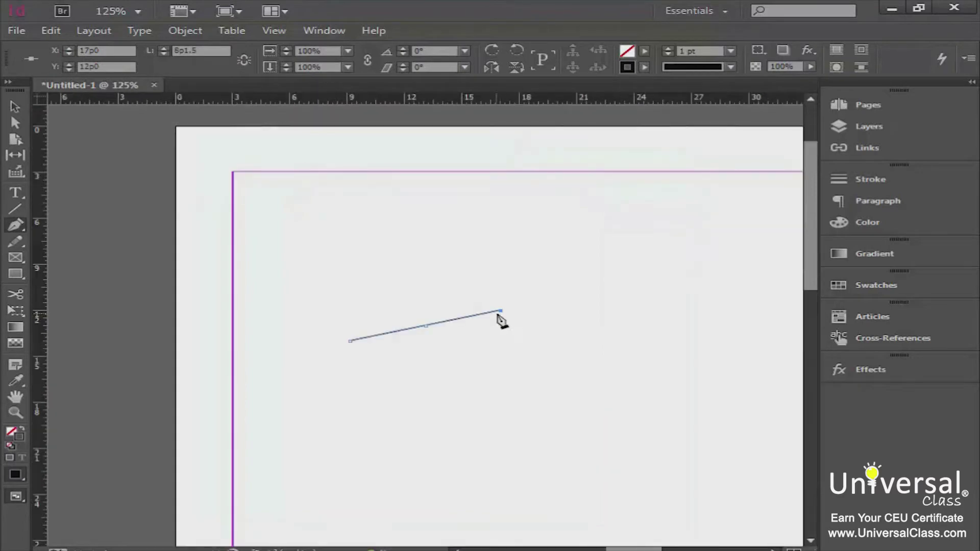
left_click(573, 349)
left_click(649, 297)
left_click(681, 333)
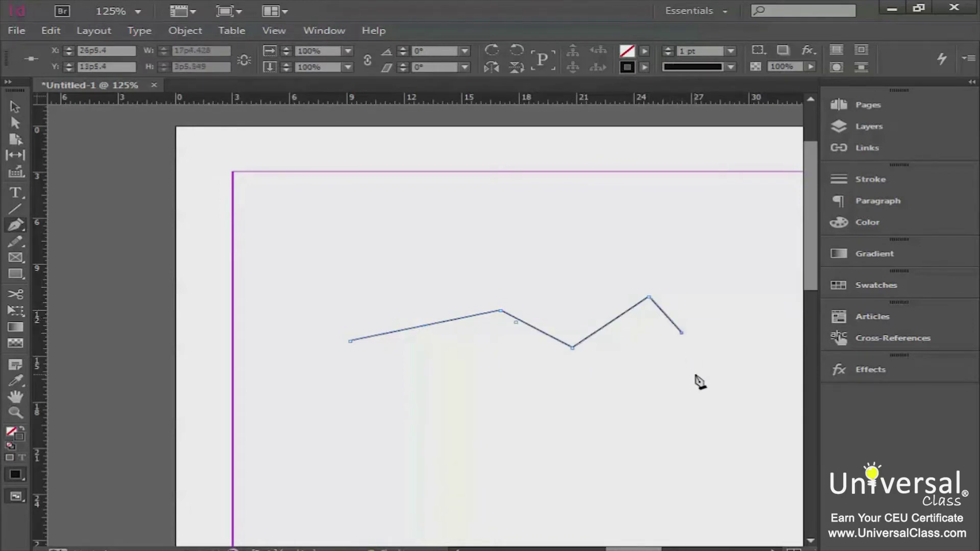
left_click(647, 378)
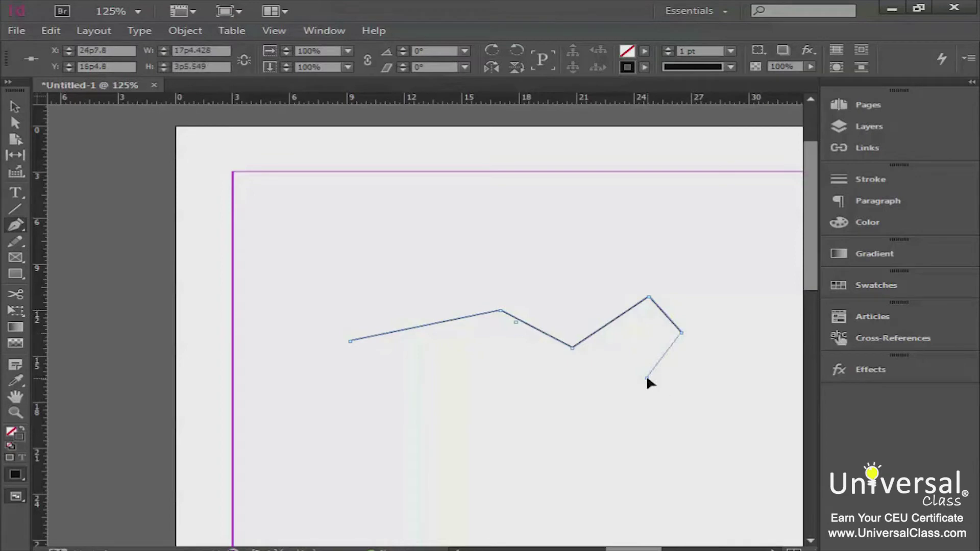
left_click(672, 414)
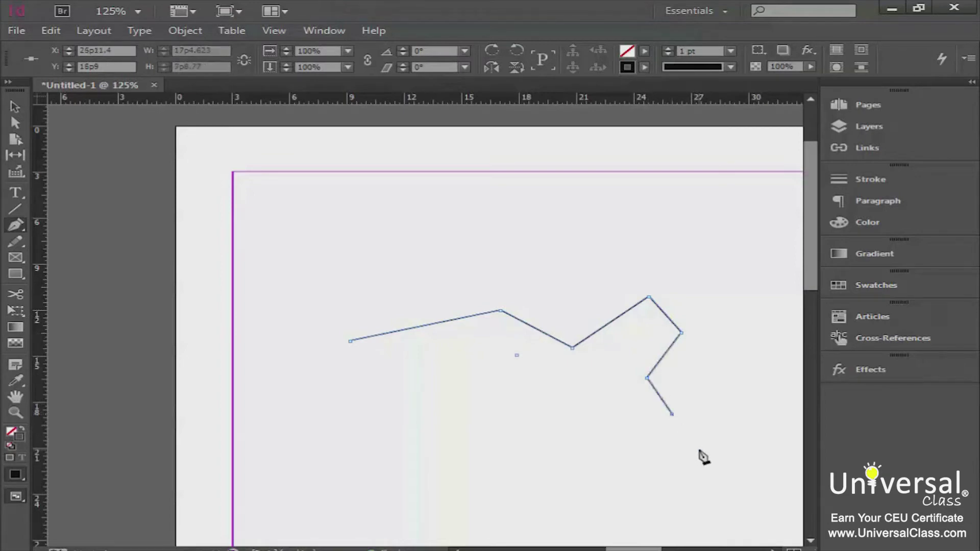
left_click(605, 450)
left_click(572, 411)
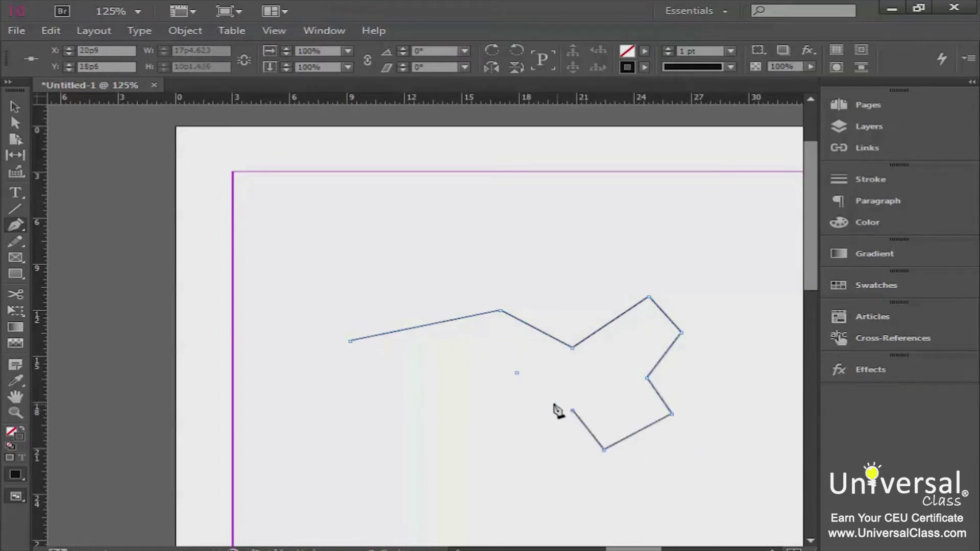
- Continue the path leftward with five more corner points and close it at its starting anchor
left_click(479, 434)
left_click(453, 414)
left_click(407, 430)
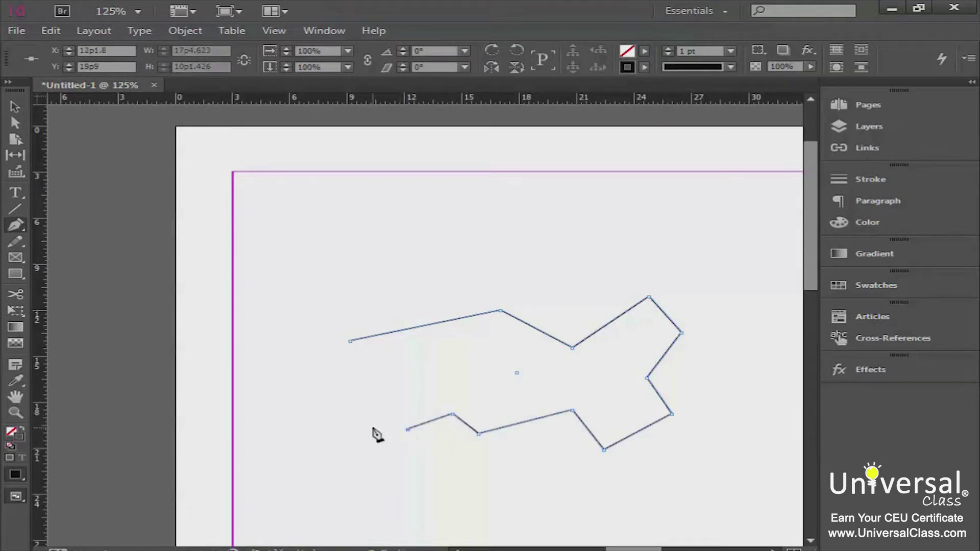
left_click(360, 403)
left_click(401, 378)
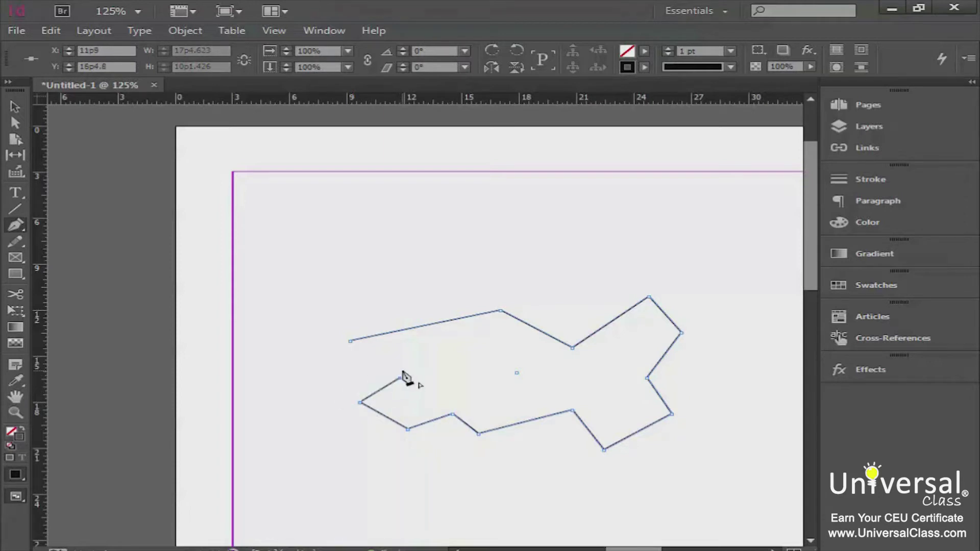
left_click(350, 342)
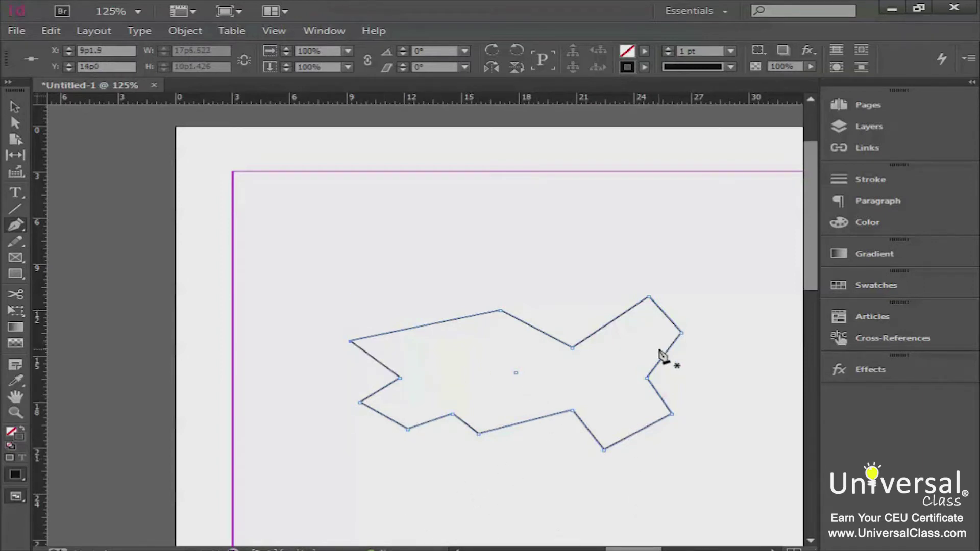
- Undo the closing of the path and its last five corner points
key("/")
key("ctrl+z")
key("ctrl+z")
key("ctrl+z")
key("ctrl+z")
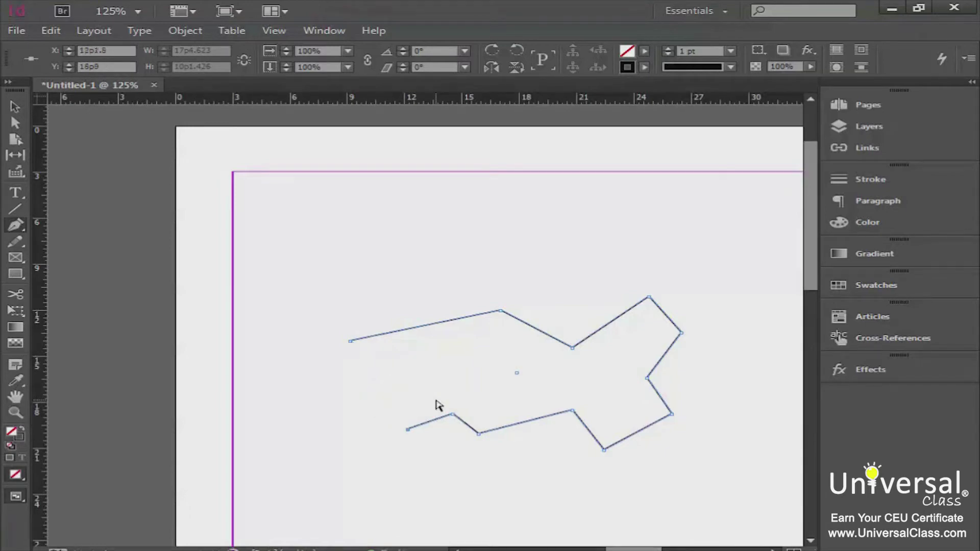
key("ctrl+z")
key("ctrl+z")
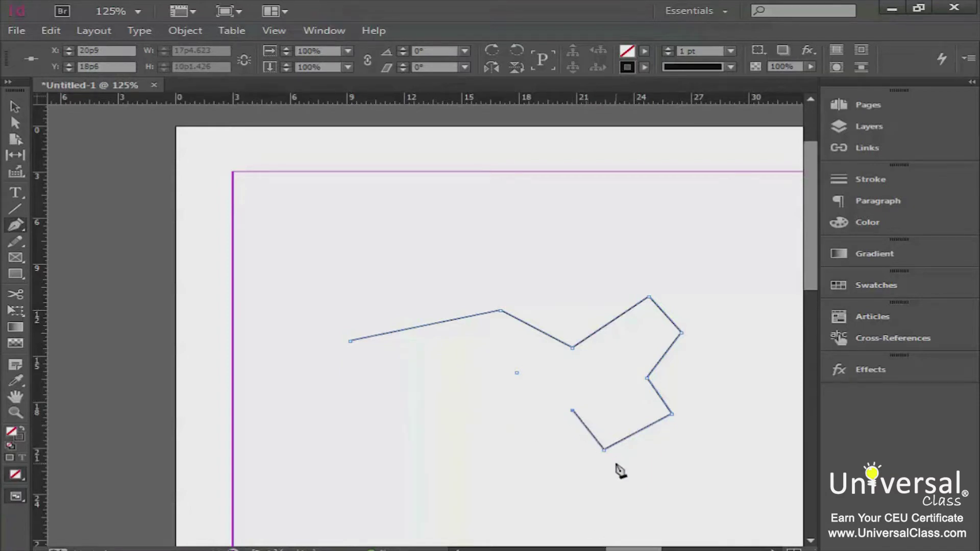
- Draw a curved segment from the path's end to about X 17p4.8, Y 20p10.8 using a downward direction handle, then adjust the handle's angle
left_click(571, 411)
left_click(556, 428)
left_click_drag(547, 441, 572, 412)
key("ctrl+2")
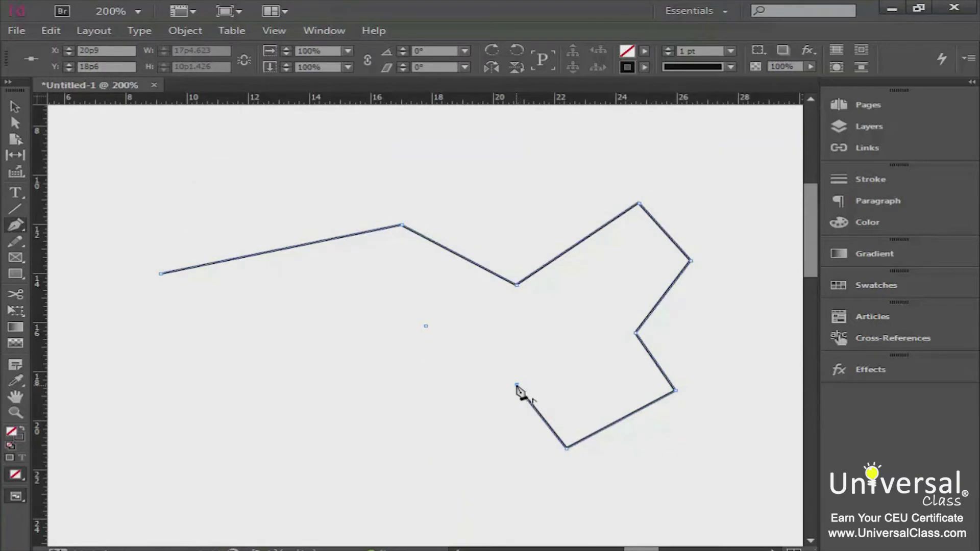
left_click_drag(516, 385, 490, 452)
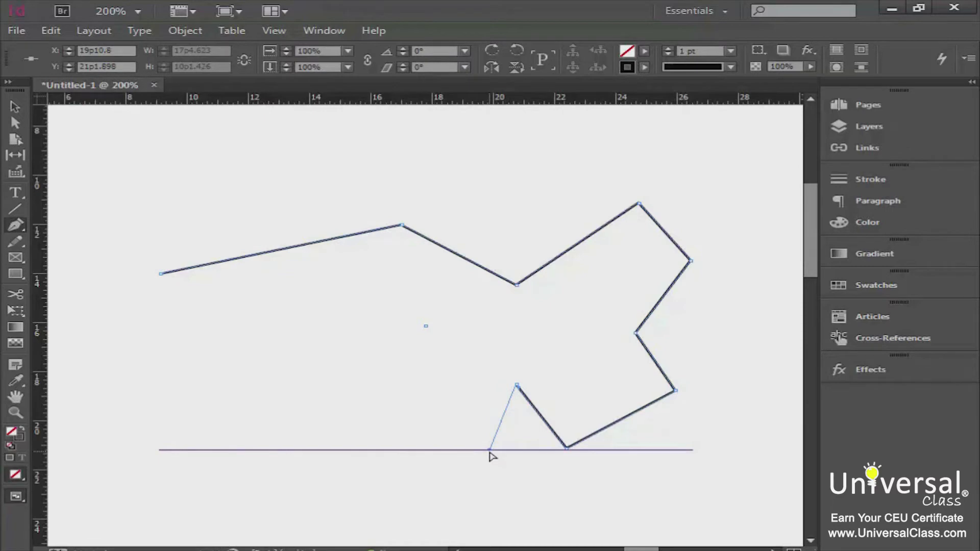
left_click_drag(489, 451, 489, 452)
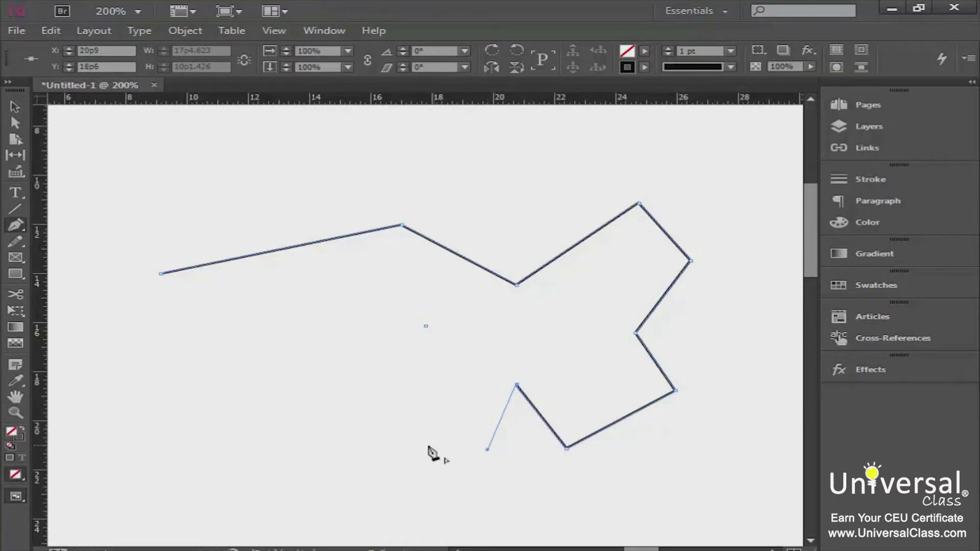
left_click(413, 443)
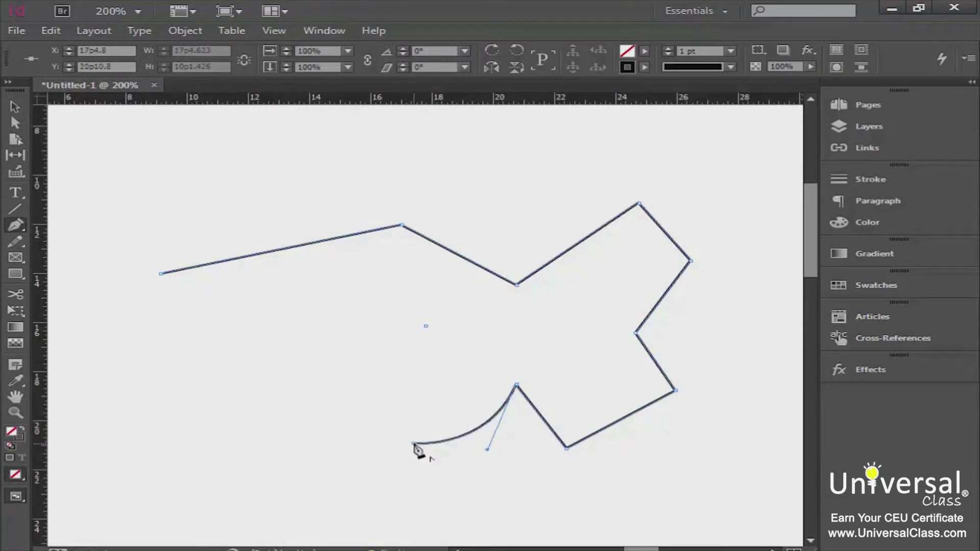
key("a")
left_click_drag(487, 451, 510, 463)
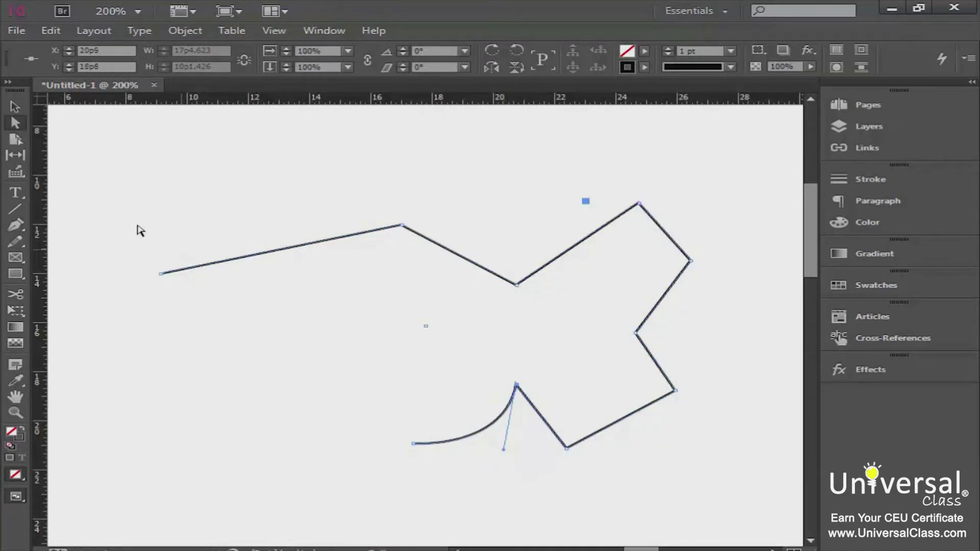
- Pull a direction handle from the path's new end anchor and draw a second curve to about X 12p6.6, Y 19p8.4
left_click(16, 226)
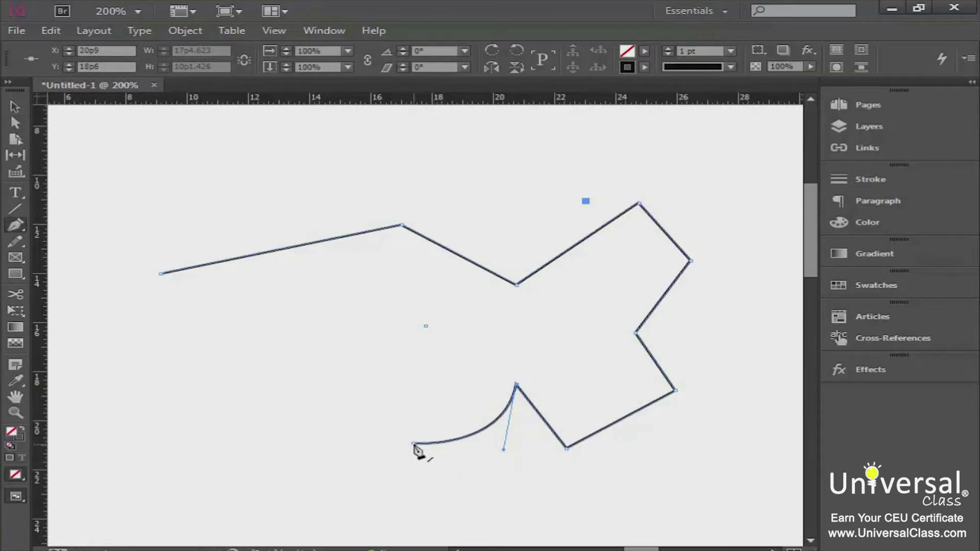
left_click(413, 445, "ctrl")
left_click_drag(413, 445, 386, 484)
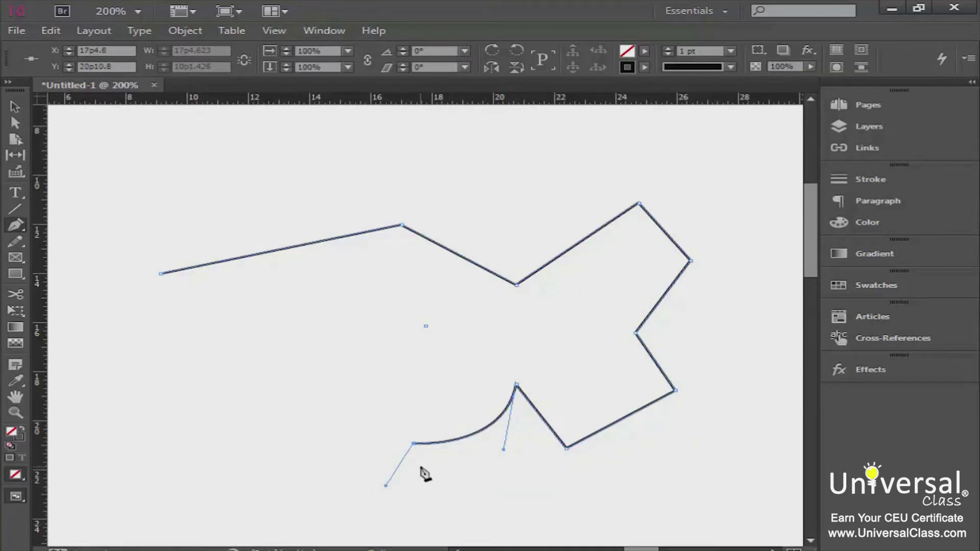
left_click(265, 414)
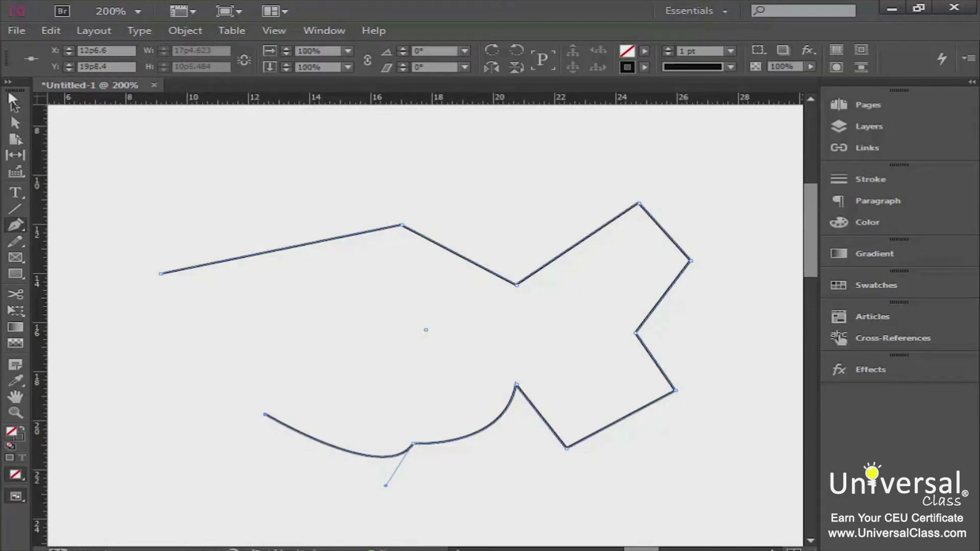
- Deepen the second curve by lengthening its direction handle down and to the left with the Direct Selection tool
left_click(15, 123)
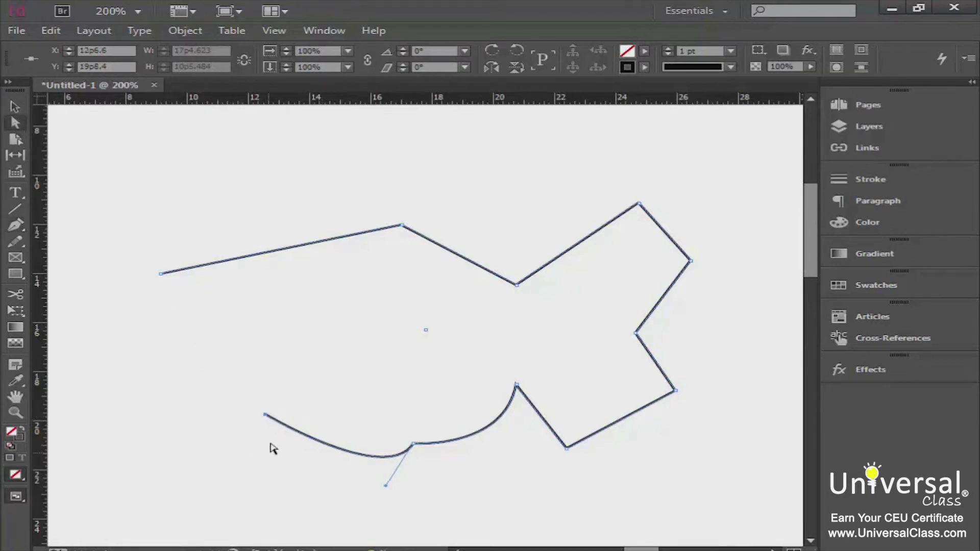
left_click(415, 446)
mouse_move(414, 445)
left_mouse_down()
mouse_move(390, 462)
mouse_move(414, 446)
left_mouse_up()
left_click_drag(387, 487, 310, 536)
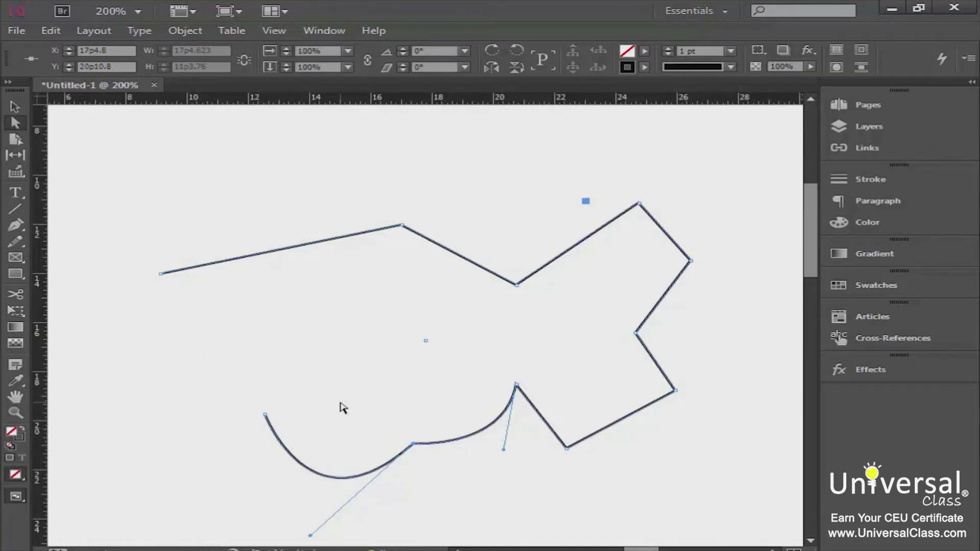
- Close the path with a straight Pen tool segment joining its starting anchor to the end of the second curve
key("p")
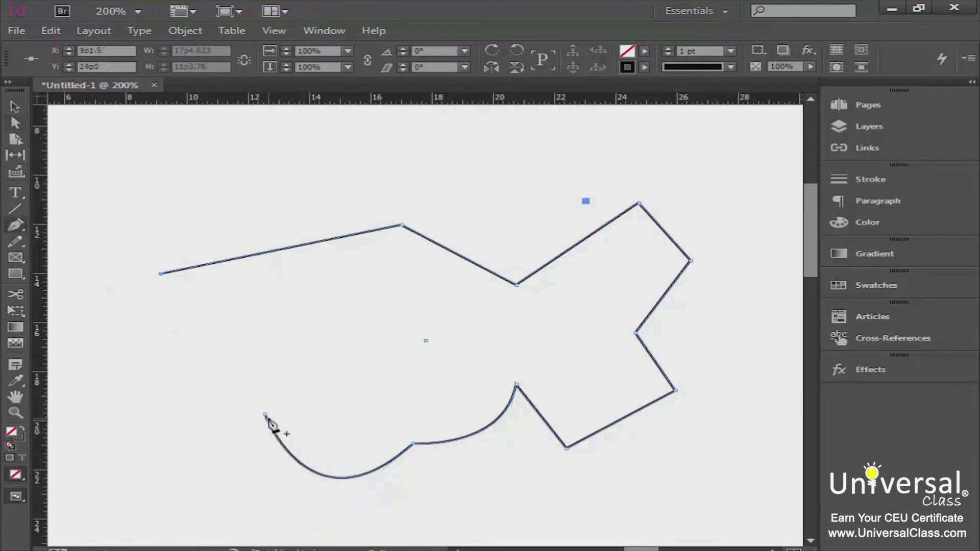
left_click(161, 274)
left_click(265, 415)
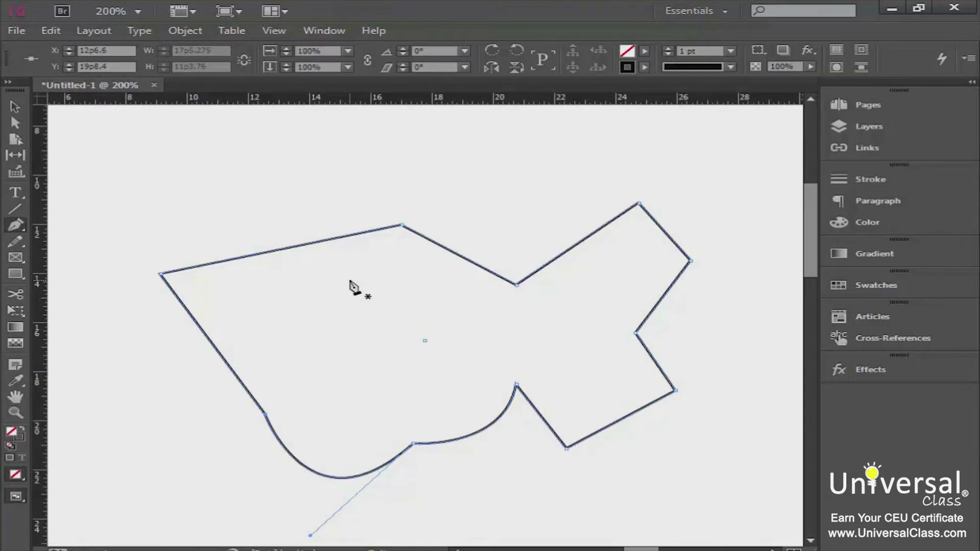
- Move the shape's leftmost corner anchor inward to about X 15p2.4, Y 16p1.2 with the Direct Selection tool
left_click(15, 124)
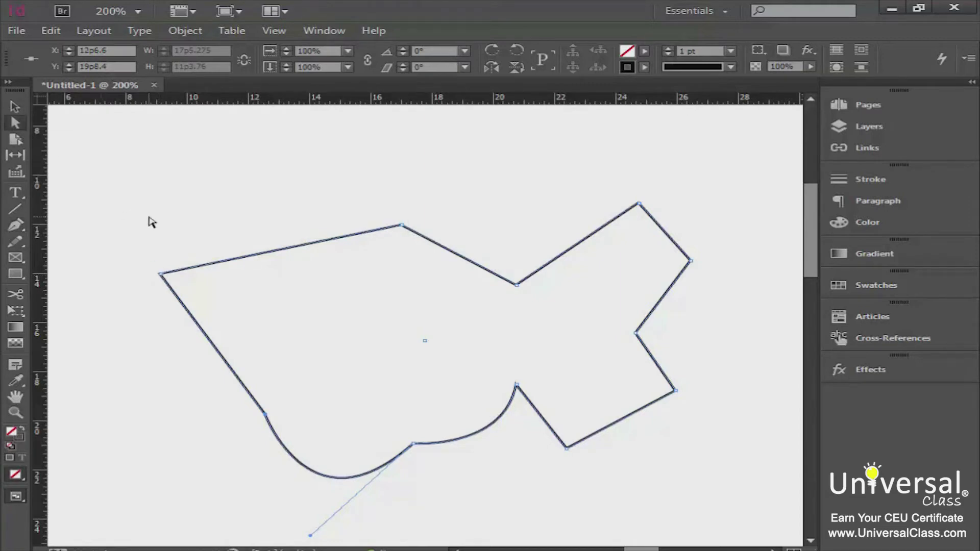
left_click(161, 276)
left_click_drag(160, 275, 346, 325)
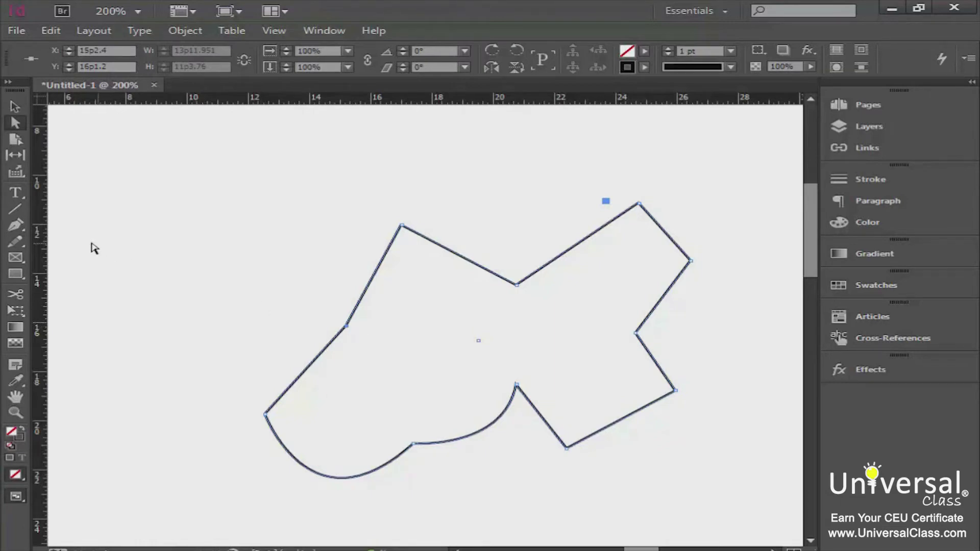
- Delete the anchor midway along the shape's left side and the notch anchor on its upper edge with the Delete Anchor Point tool
left_click(14, 226)
left_click(13, 225)
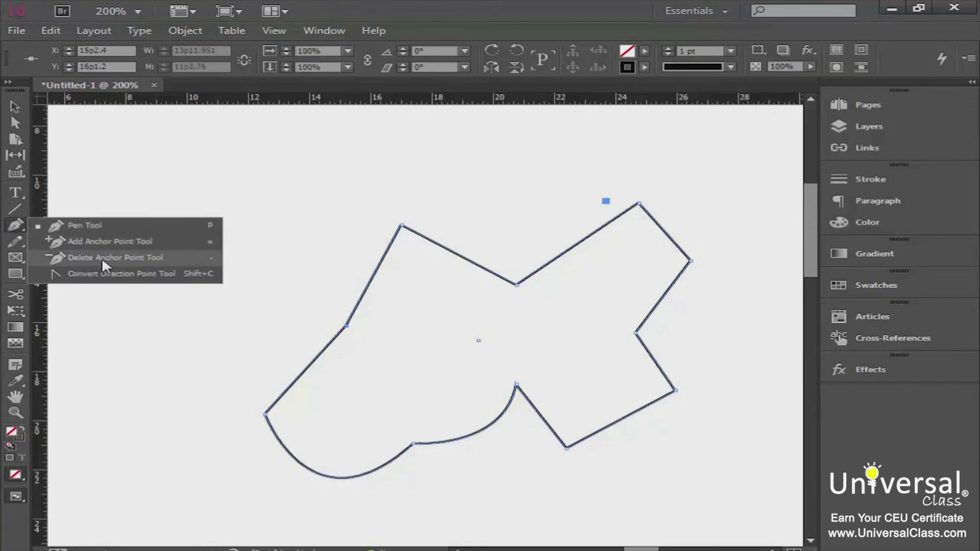
left_click(57, 259)
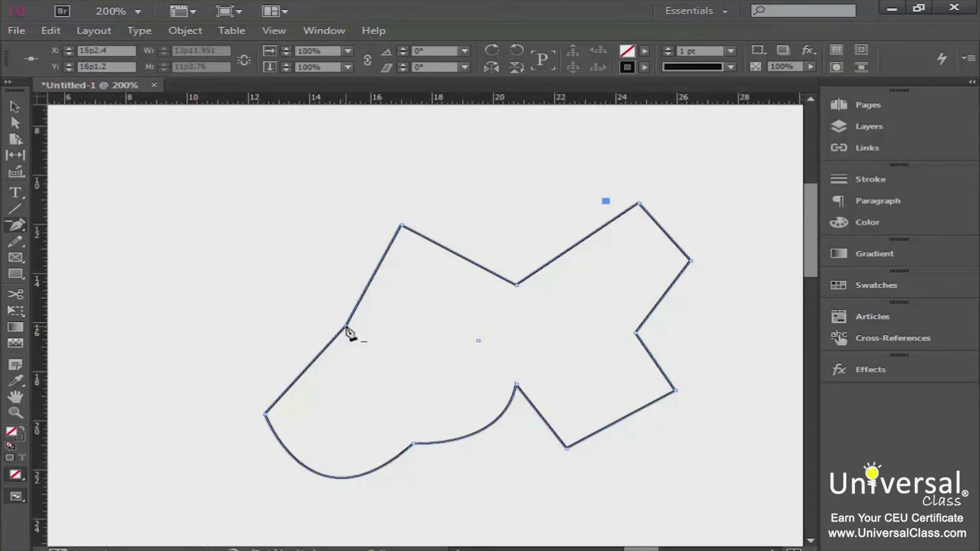
left_click(344, 327)
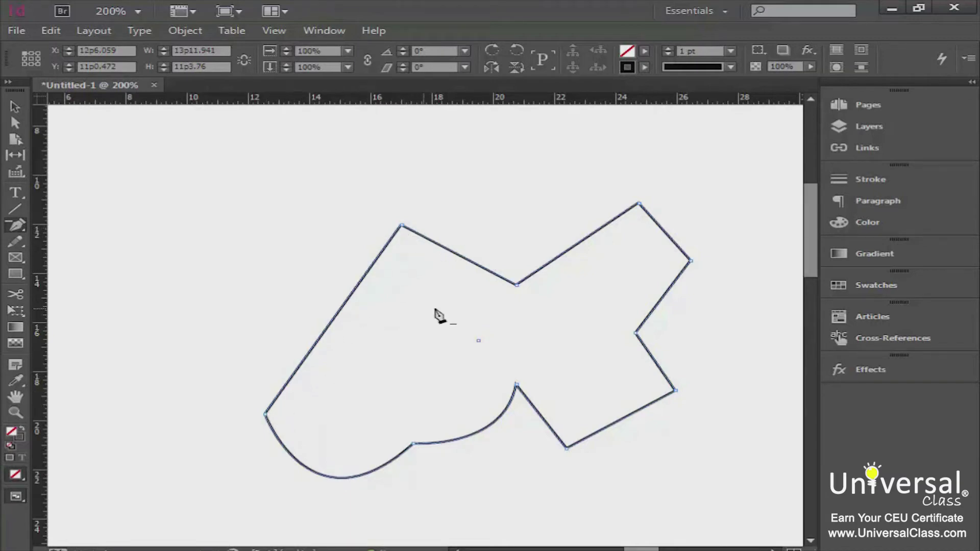
left_click(517, 285)
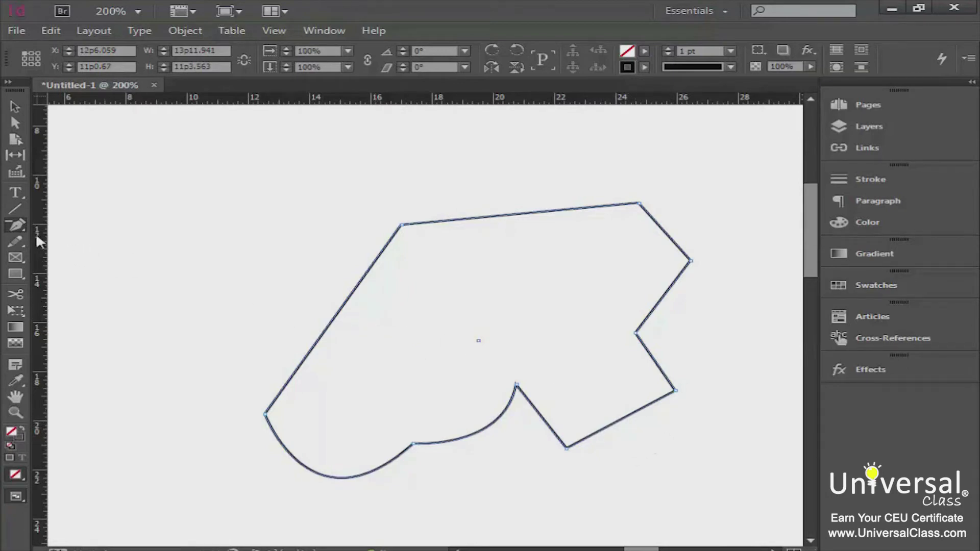
- Add two anchor points along the straight edge at the shape's lower right with the Add Anchor Point tool
left_click(11, 222)
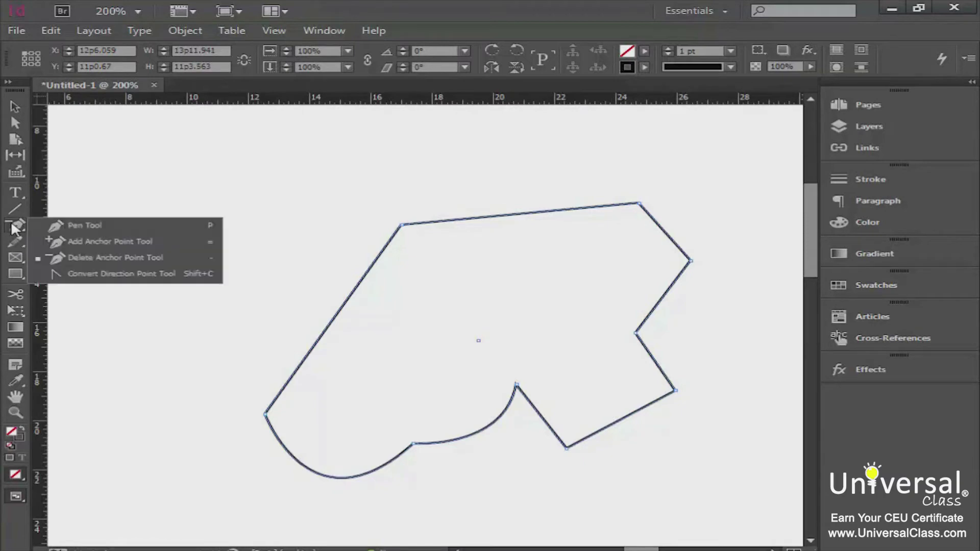
left_click(98, 241)
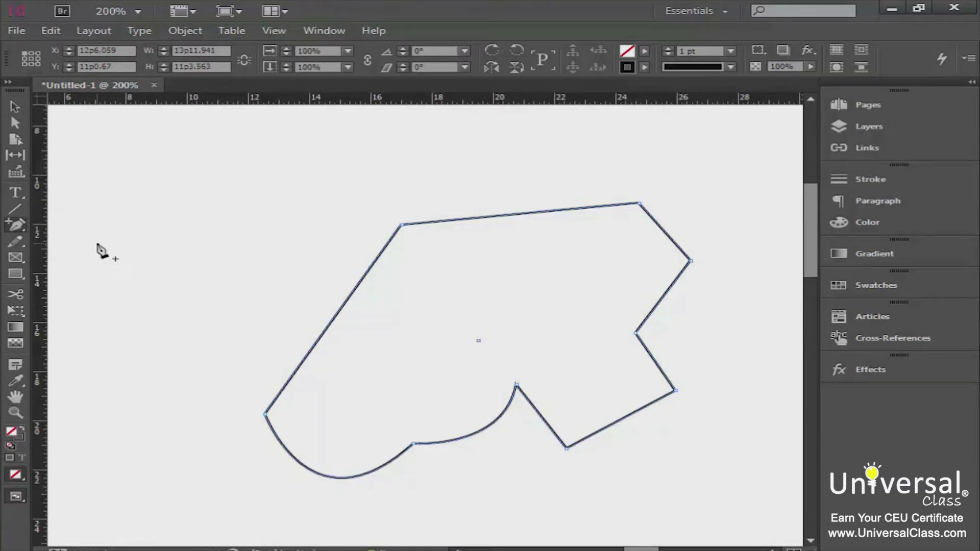
left_click(609, 426)
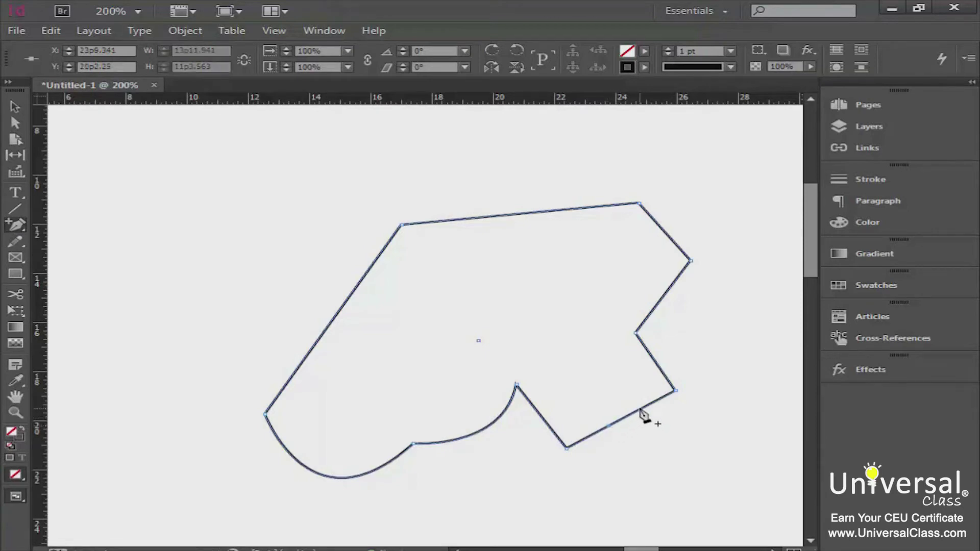
left_click(640, 410)
- Move both added anchors down and outward with the Direct Selection tool, placing the upper one at about X 25p7.8, Y 20p8.4
left_click(16, 123)
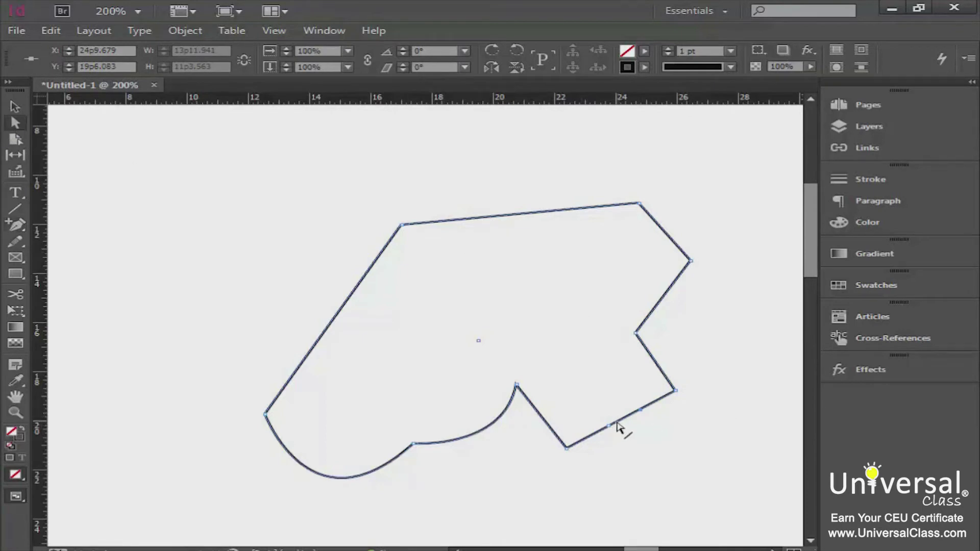
left_click_drag(609, 428, 643, 454)
left_click_drag(642, 411, 666, 438)
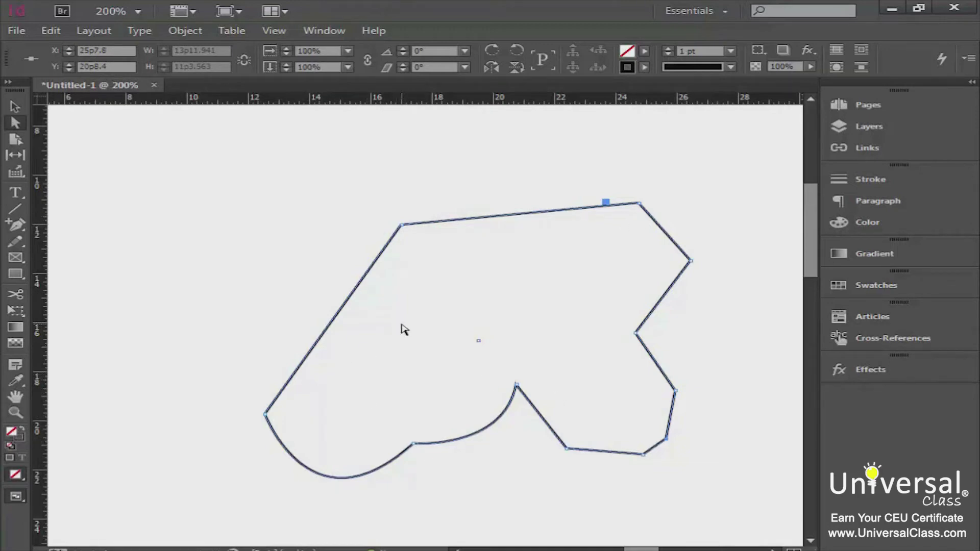
- Convert the shape's upper-left corner anchor into a smooth point with long direction handles using the Convert Direction Point tool
left_click(18, 224)
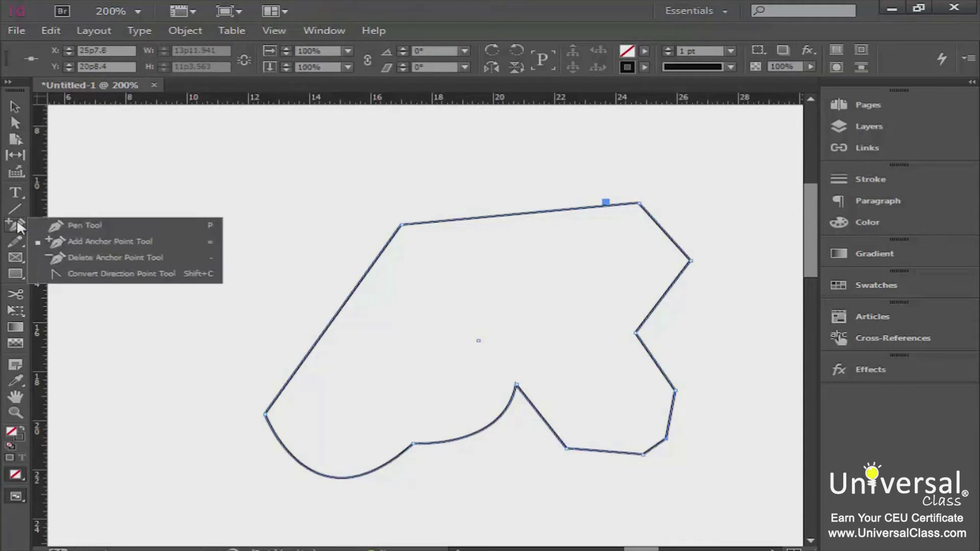
left_click(106, 276)
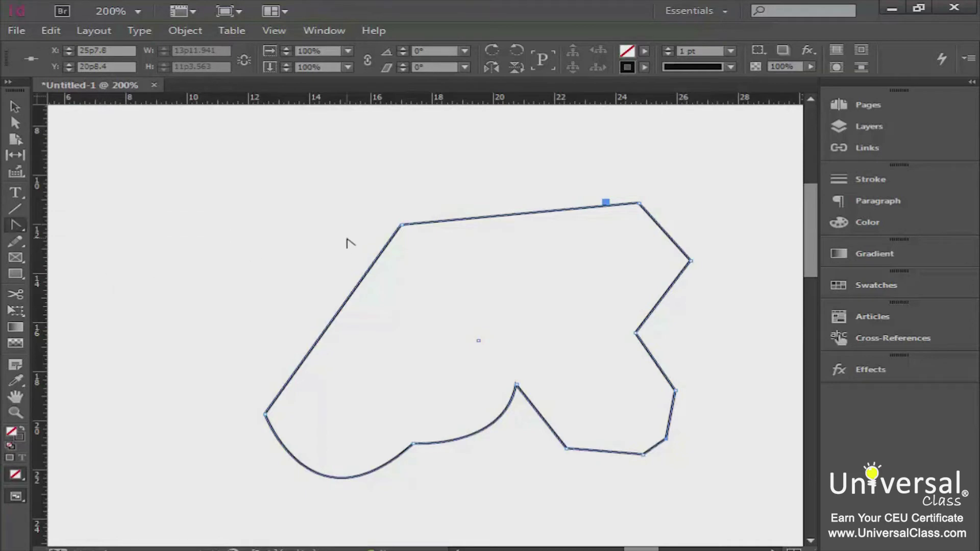
left_click(402, 227)
left_click_drag(402, 228, 504, 186)
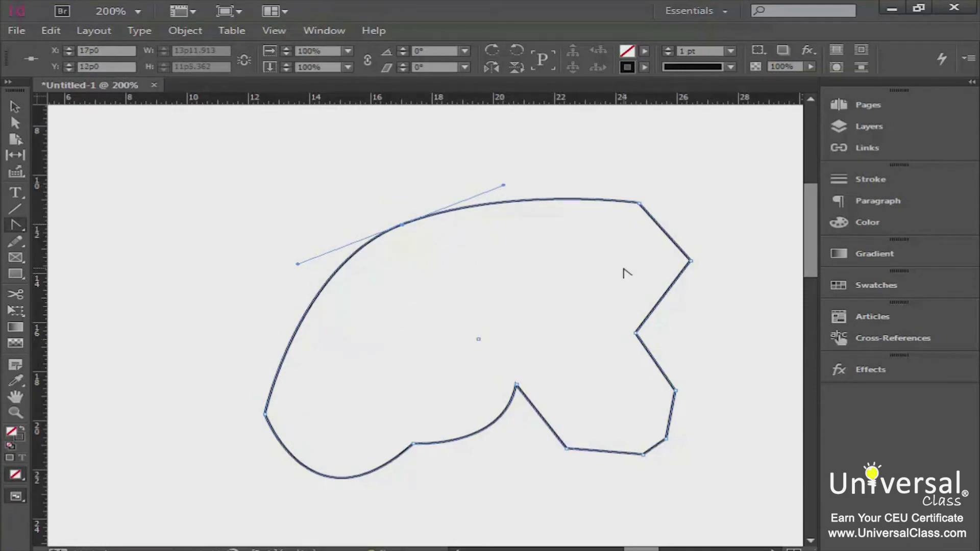
- Convert the two added anchors at the shape's lower right from corner points into smooth points
key("ctrl+=")
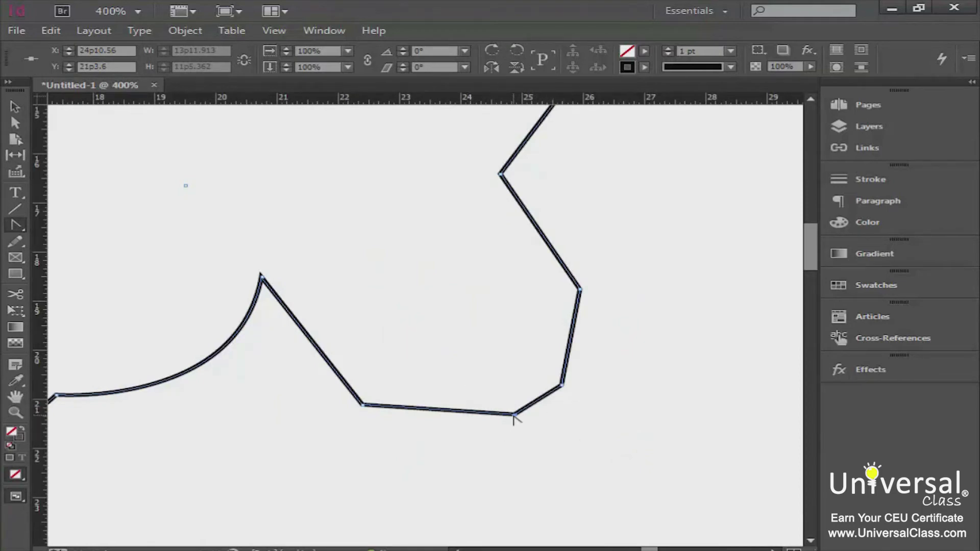
left_click_drag(513, 418, 440, 440)
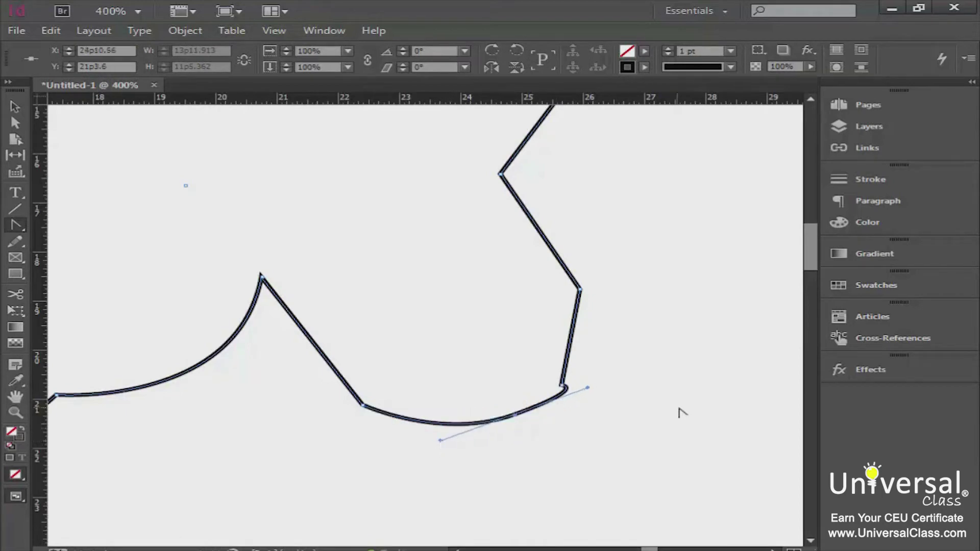
left_click_drag(564, 389, 533, 420)
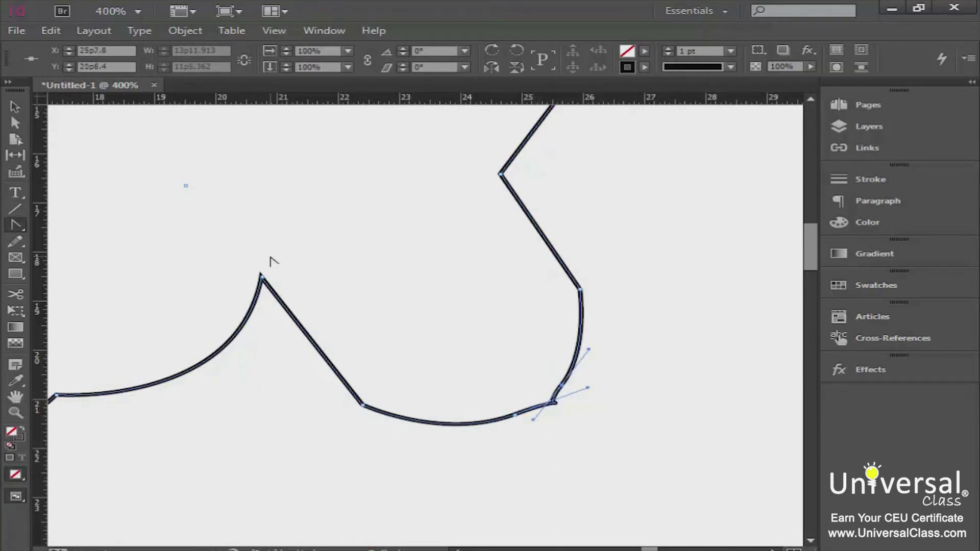
- Even out the kink between the two smooth lower-right anchors by adjusting their position and direction handles with the Direct Selection tool
left_click(15, 123)
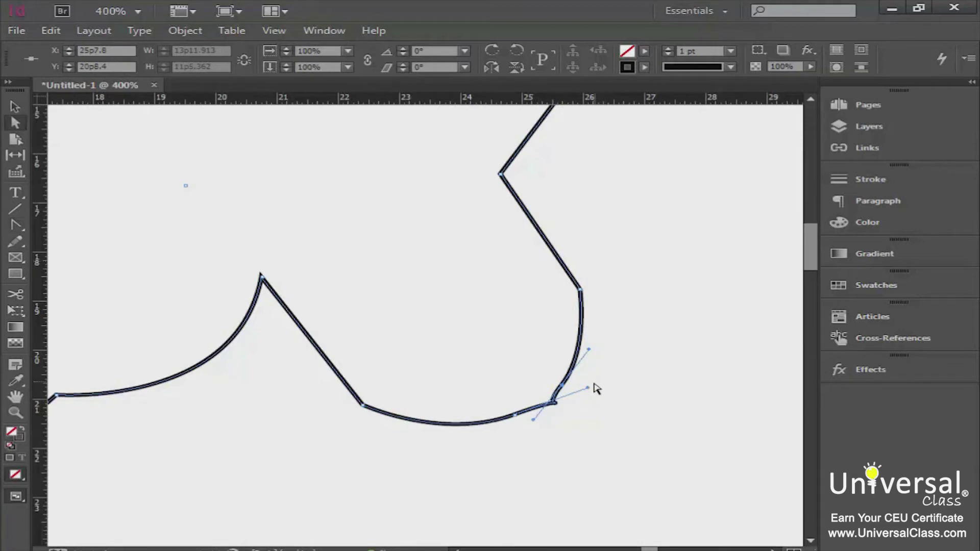
mouse_move(563, 390)
left_mouse_down()
mouse_move(574, 385)
mouse_move(559, 406)
left_mouse_up()
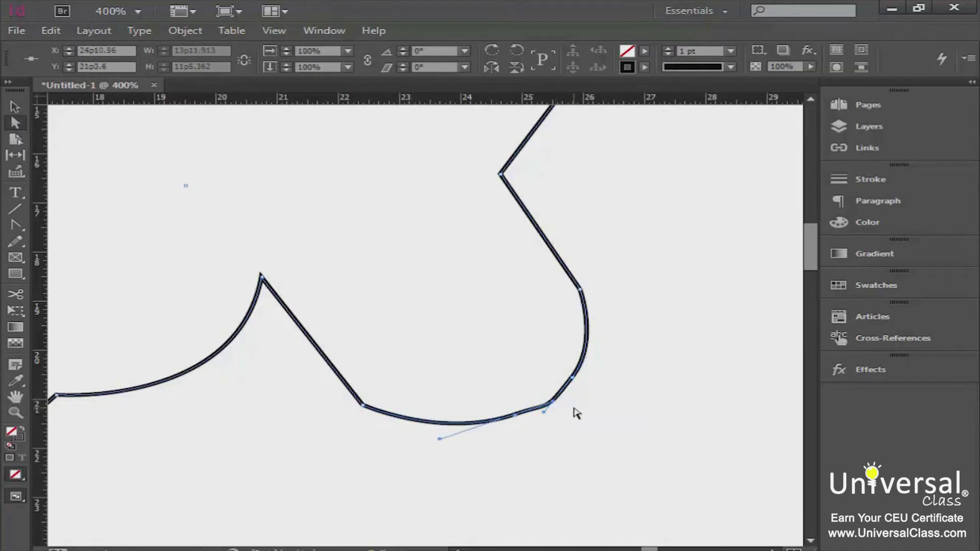
left_click_drag(552, 403, 554, 402)
left_click(606, 424)
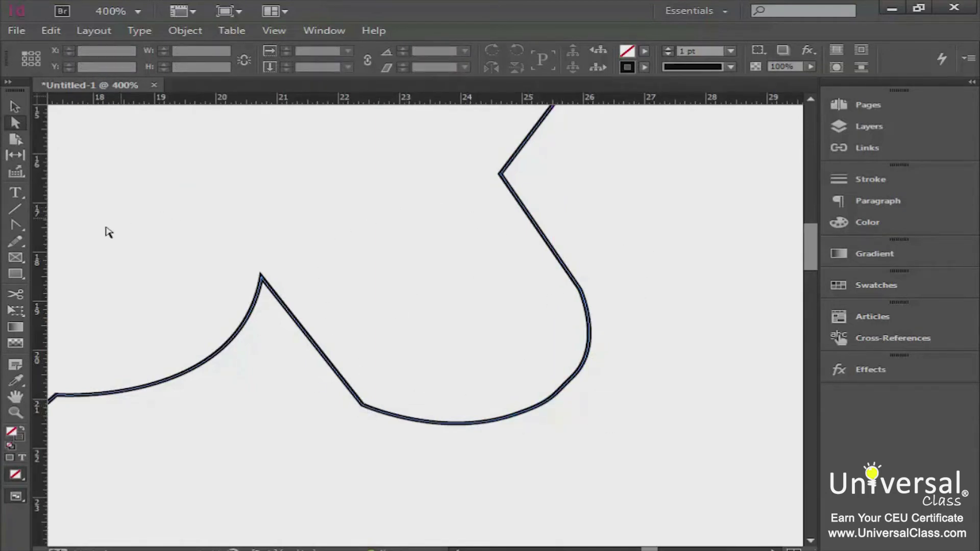
- Convert the corner anchor at the lower-right lobe's left end into a smooth point with short direction handles
left_click(15, 224)
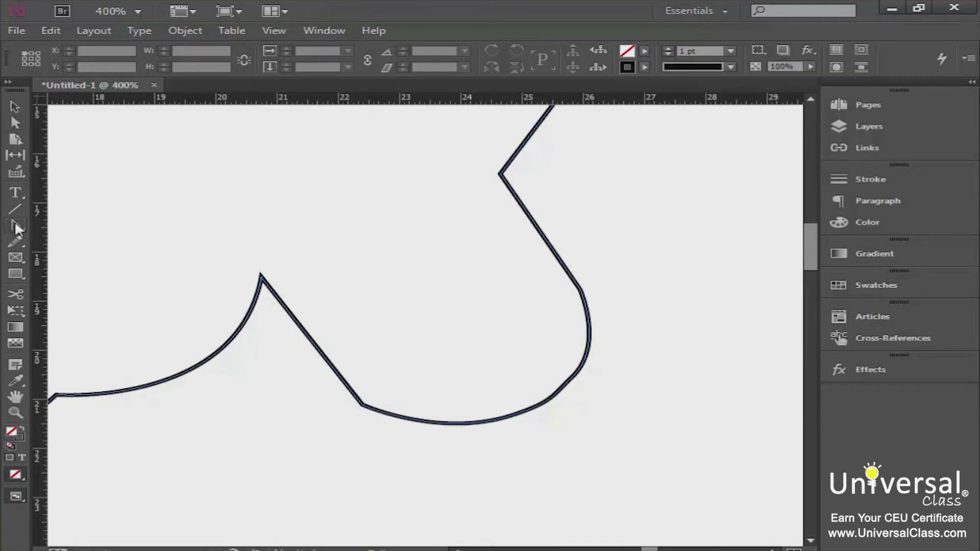
left_click(359, 407)
left_click_drag(363, 407, 337, 390)
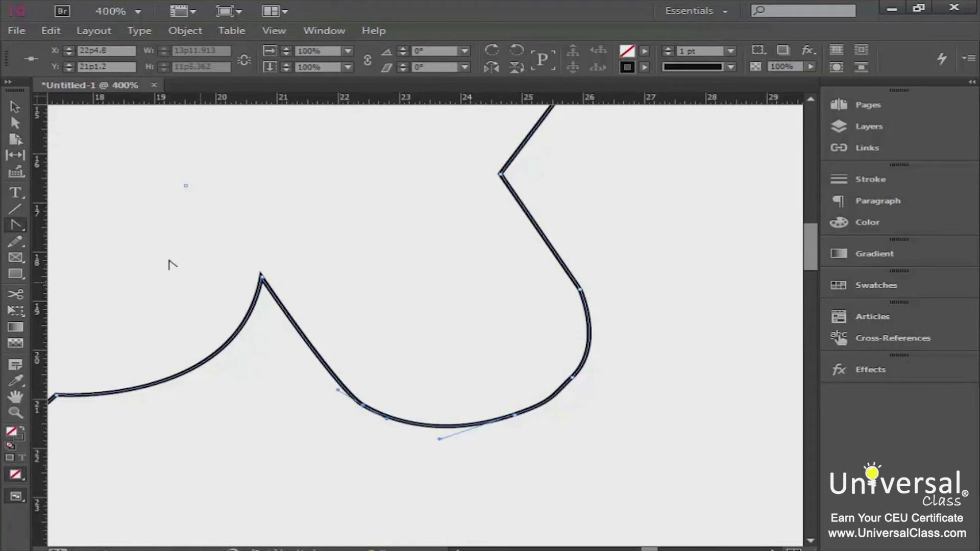
- Enlarge the lower-right lobe by moving its three smooth anchors outward with the Direct Selection tool, the rightmost to about X 26p6, Y 20p9.36
left_click(15, 123)
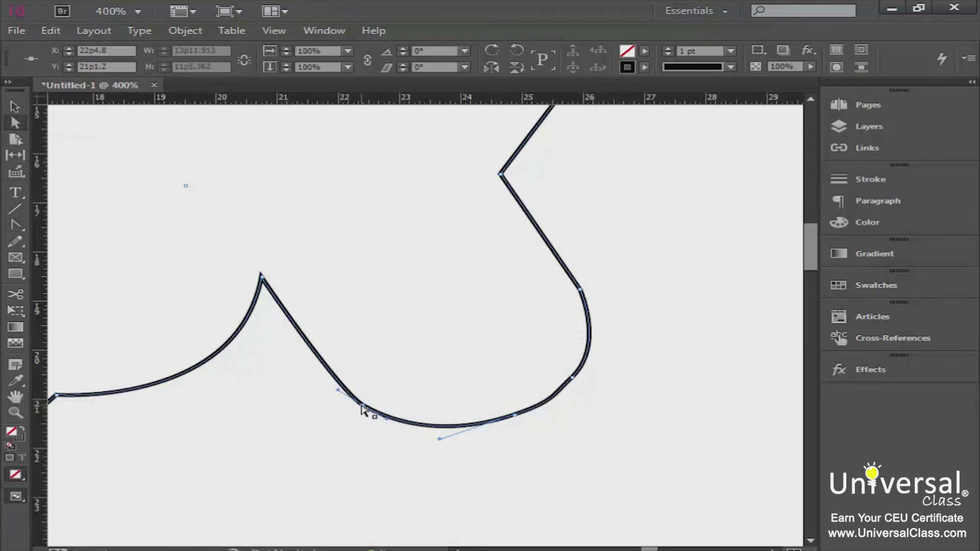
left_click(342, 457)
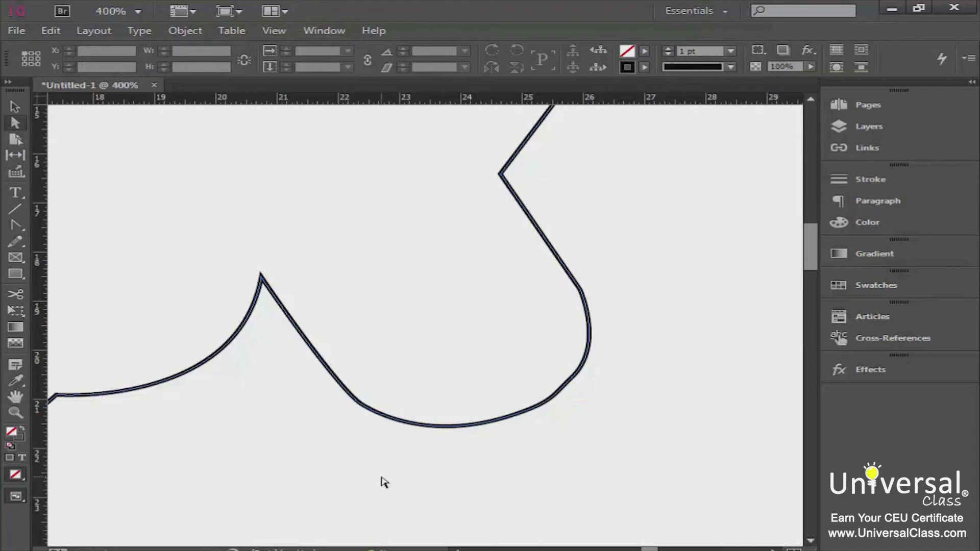
left_click(358, 405)
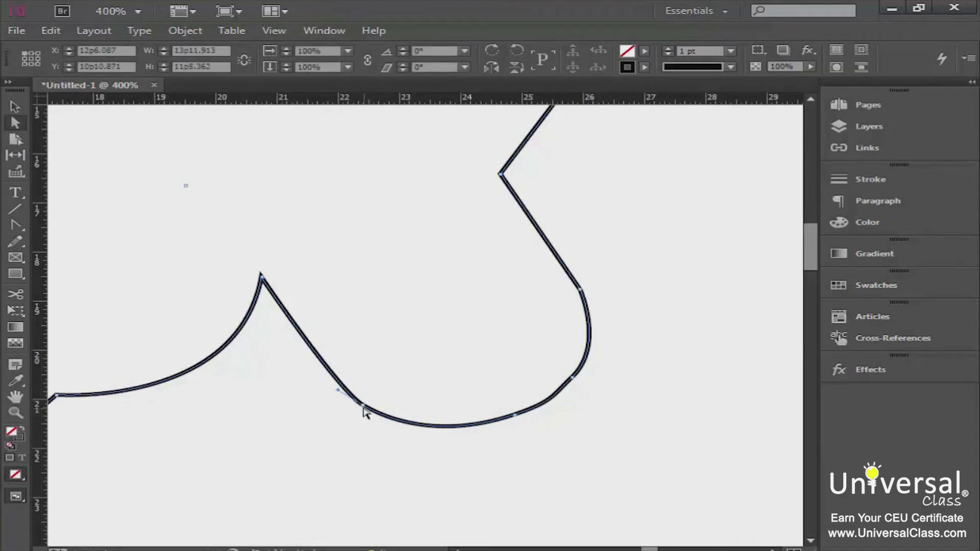
left_click_drag(365, 408, 351, 469)
left_click_drag(517, 414, 555, 439)
left_click_drag(578, 388, 618, 394)
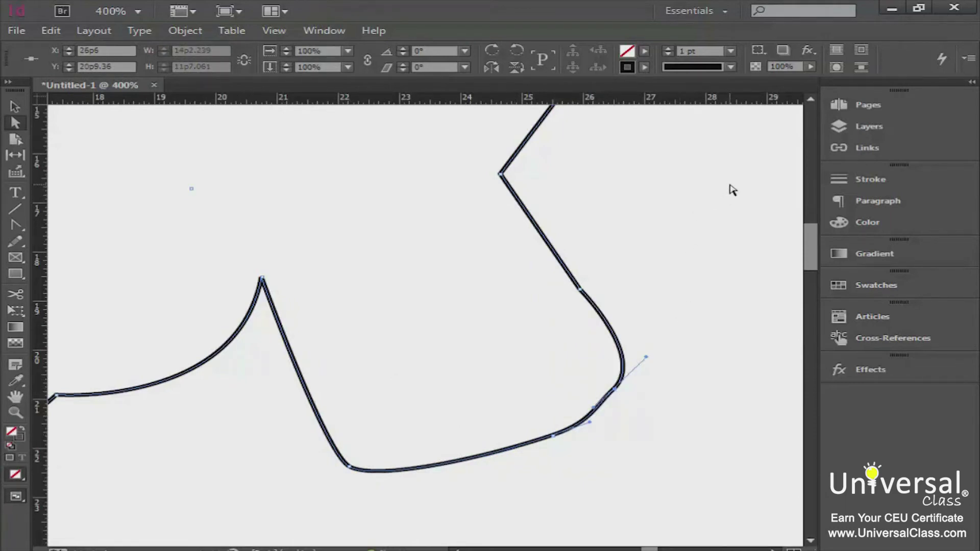
- Move the lobe's two lower-right anchors together further down and outward, and reposition the whole shape at about X 7p0.6, Y 8p0
left_click_drag(734, 192, 534, 468)
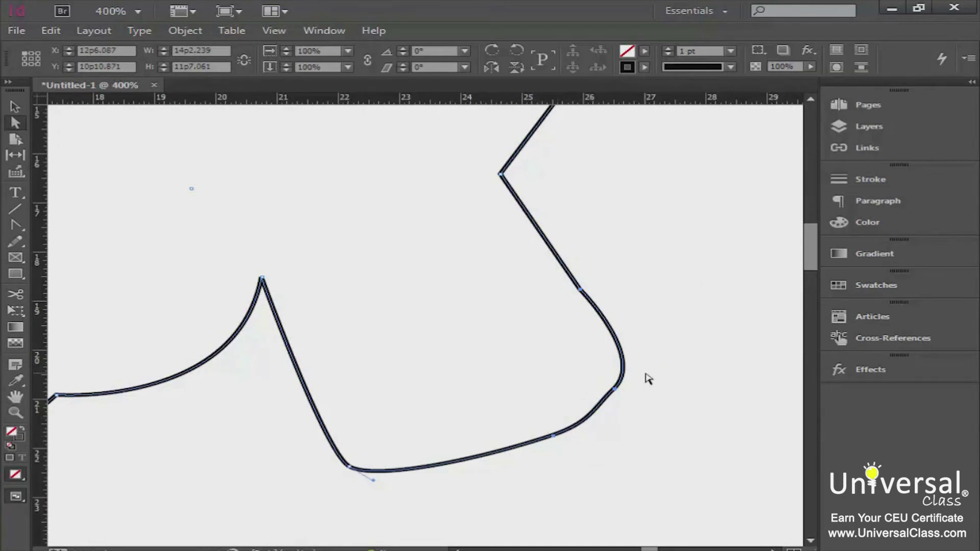
left_click_drag(615, 390, 659, 449)
key("ctrl+minus")
key("ctrl+minus")
key("ctrl+minus")
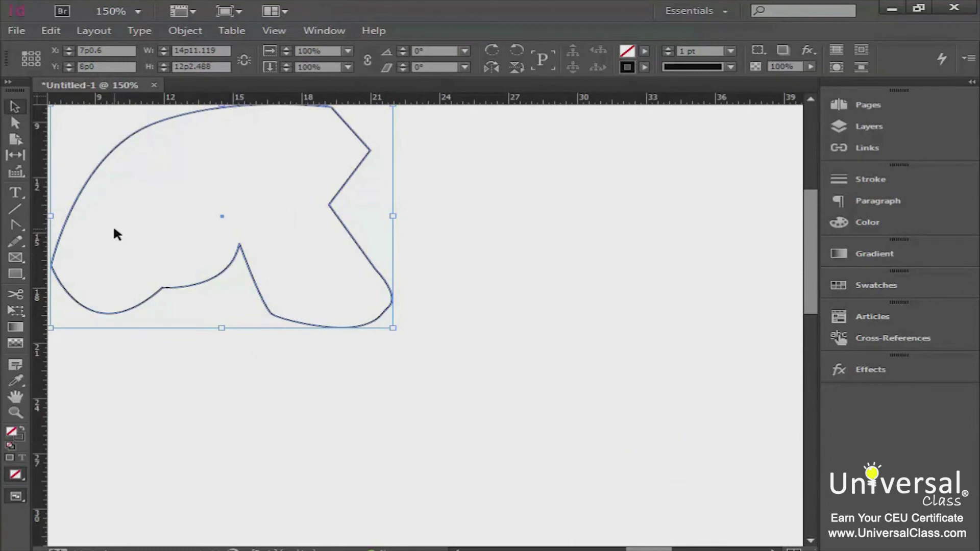
- Draw an irregular closed freehand shape about 9p7 wide and 8p0.7 high beside the first shape with the Pencil tool
left_click(17, 241)
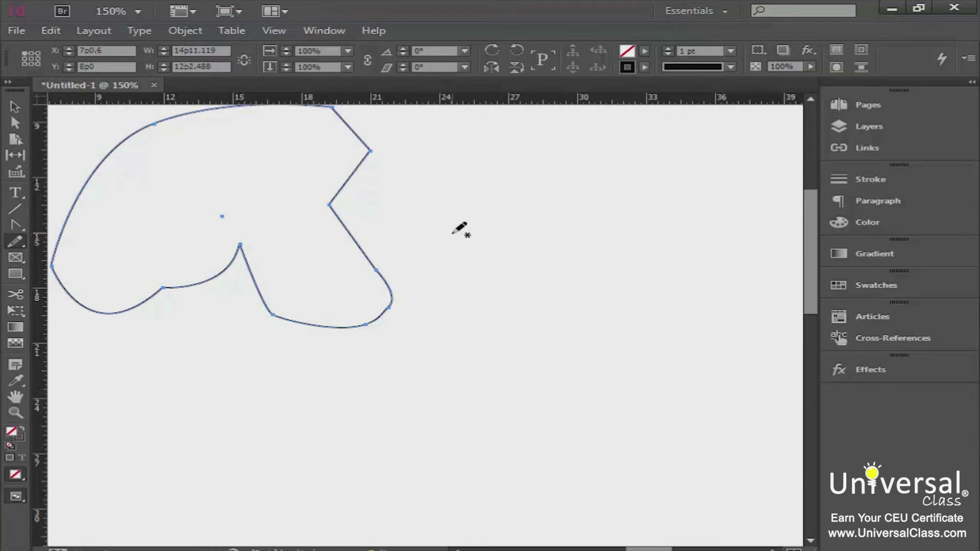
mouse_move(453, 233)
left_mouse_down()
mouse_move(549, 209)
mouse_move(561, 187)
mouse_move(605, 190)
mouse_move(616, 236)
mouse_move(666, 283)
mouse_move(607, 332)
mouse_move(561, 298)
mouse_move(518, 304)
mouse_move(511, 263)
mouse_move(449, 253)
mouse_move(459, 222)
left_mouse_up()
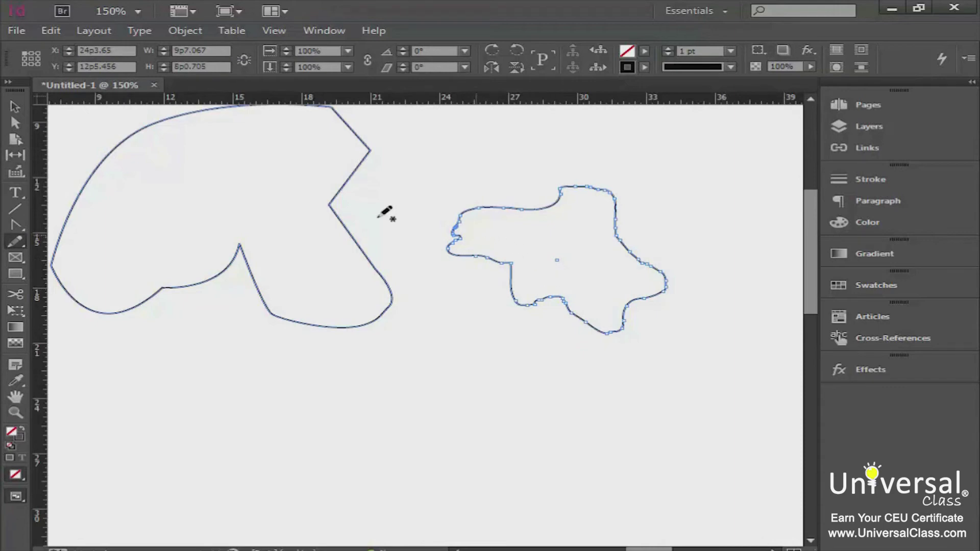
- Reshape the freehand shape's upper-left edge with the Direct Selection tool, pulling one anchor up into a peak and the neighbouring one down into a dip
left_click(15, 124)
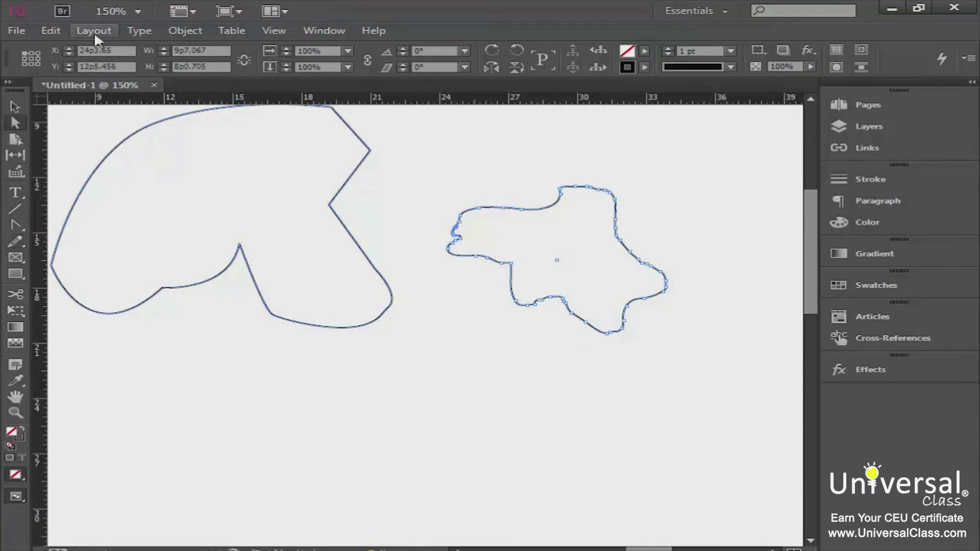
left_click(137, 12)
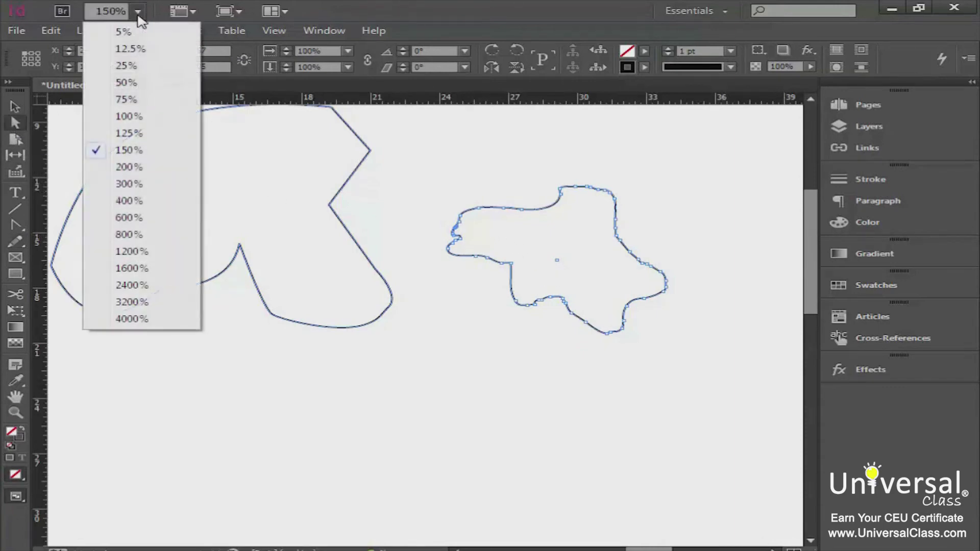
left_click(134, 201)
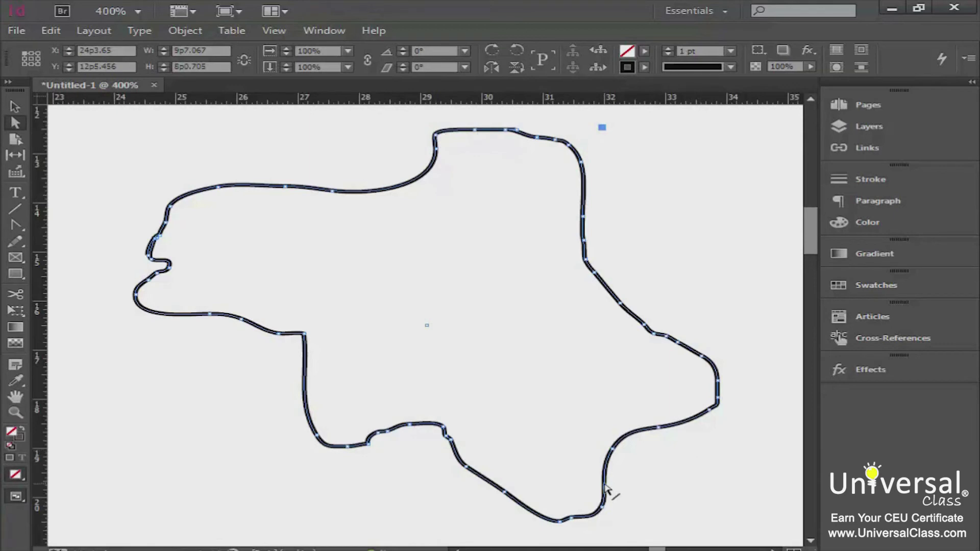
left_click(14, 106)
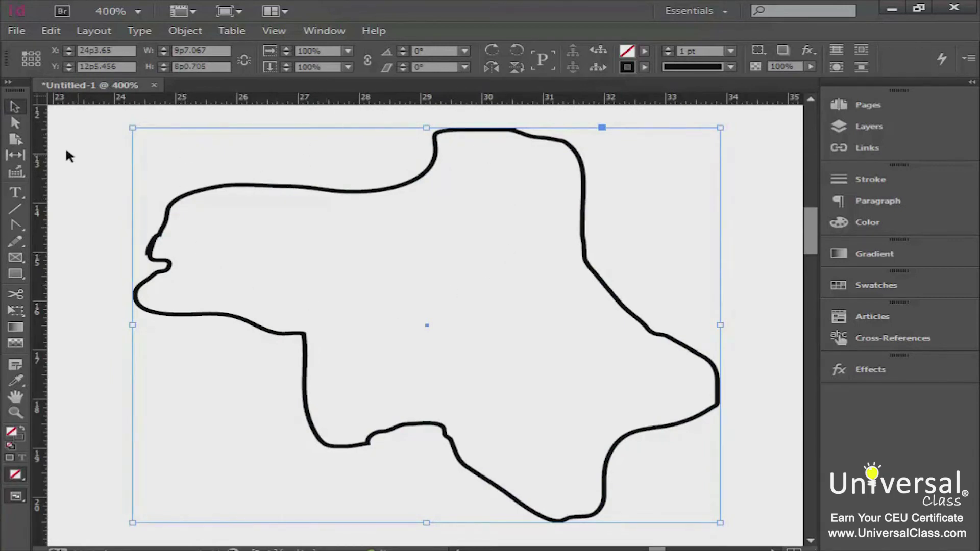
left_click(17, 123)
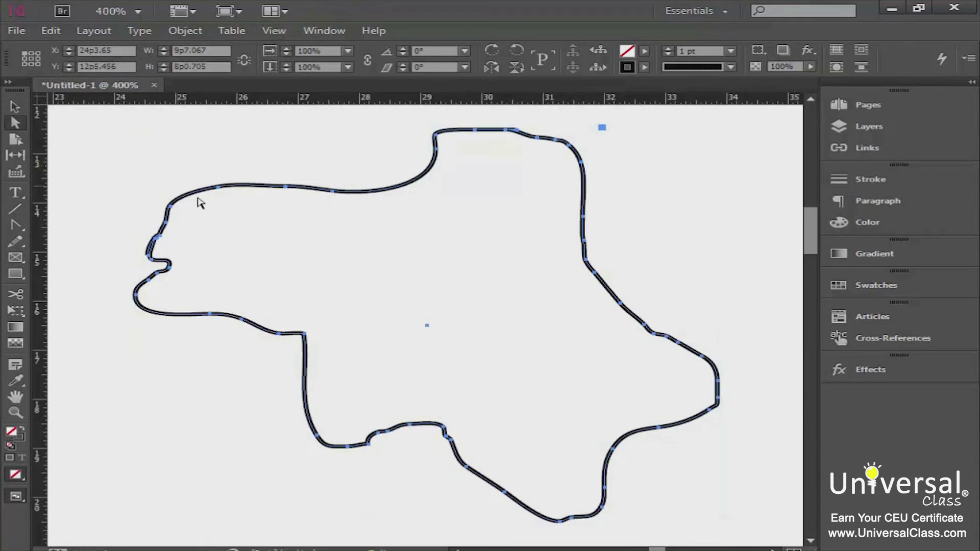
left_click(214, 140)
left_click_drag(229, 187, 213, 162)
left_click_drag(285, 187, 296, 217)
left_click(339, 144)
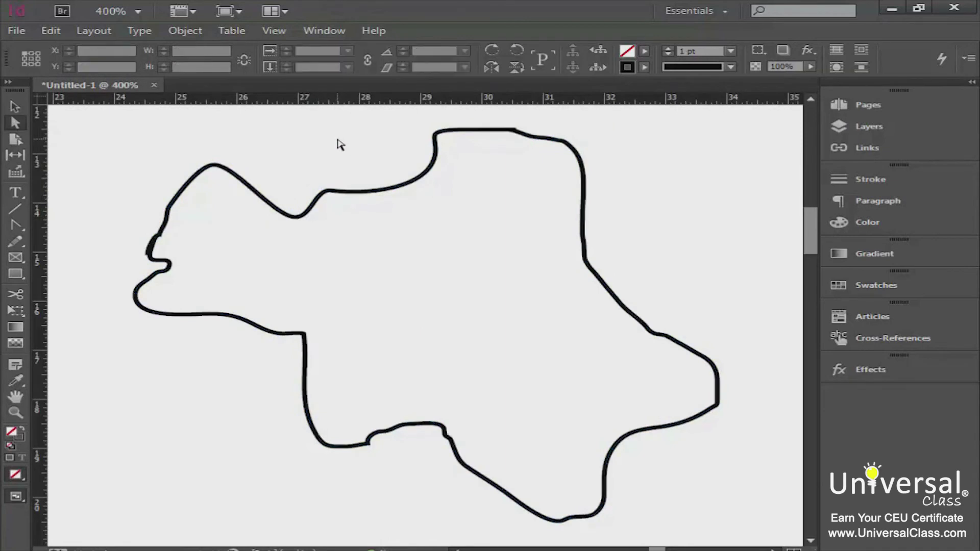
- Select the anchors along the freehand shape's upper-left edge together and move them as a group up and slightly left
left_click_drag(170, 146, 483, 247)
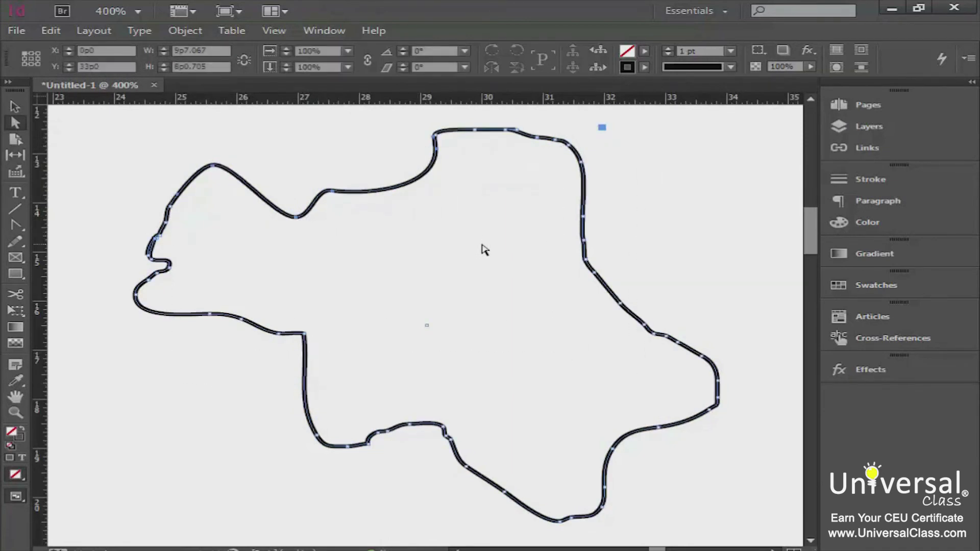
left_click_drag(332, 195, 324, 161)
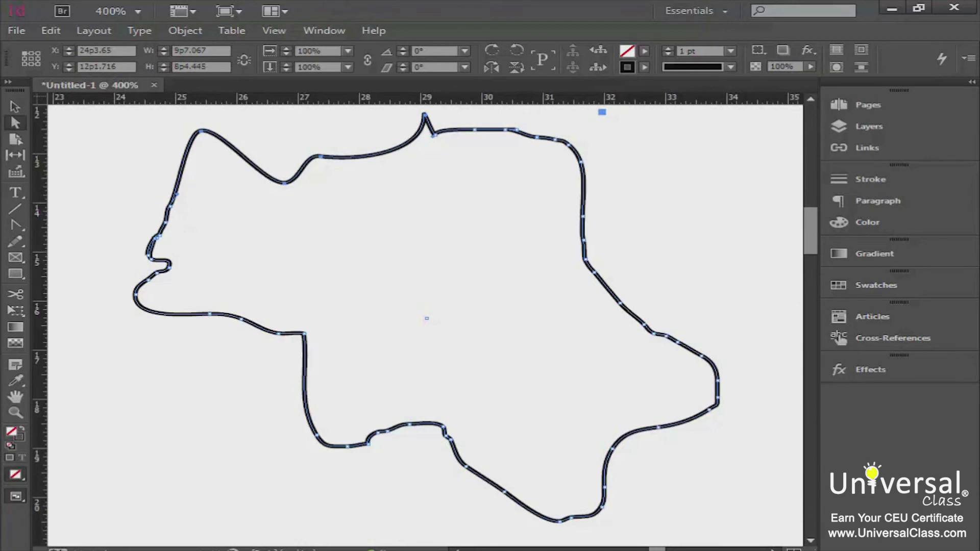
left_click_drag(812, 244, 809, 238)
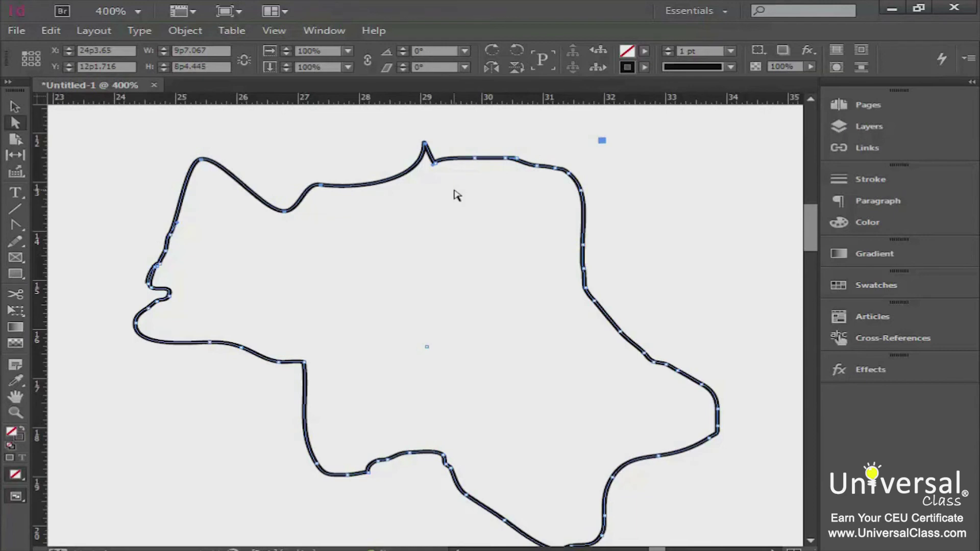
left_click_drag(813, 219, 811, 227)
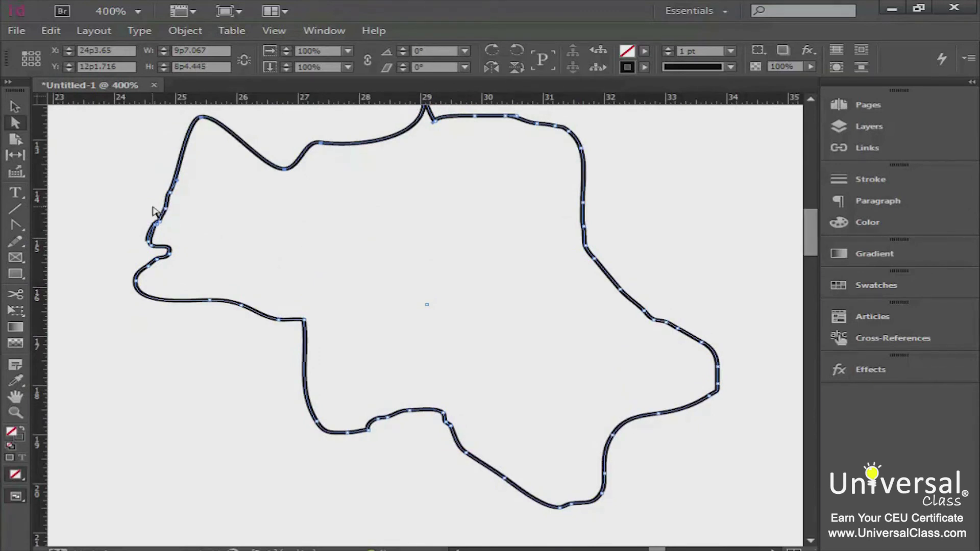
left_click(16, 107)
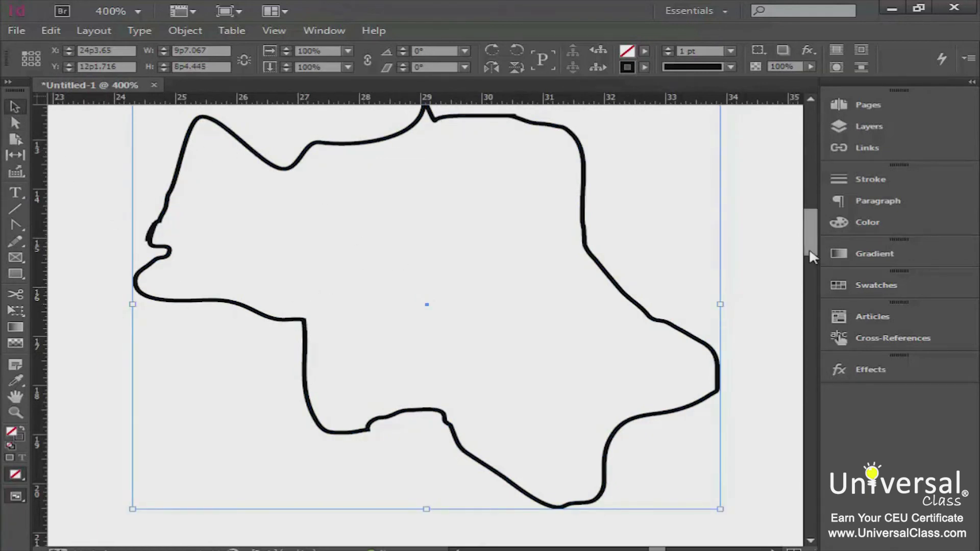
- Smooth the freehand shape's left side, upper-left edge, and top edge around the spike with the Smooth tool
left_click_drag(810, 248, 809, 244)
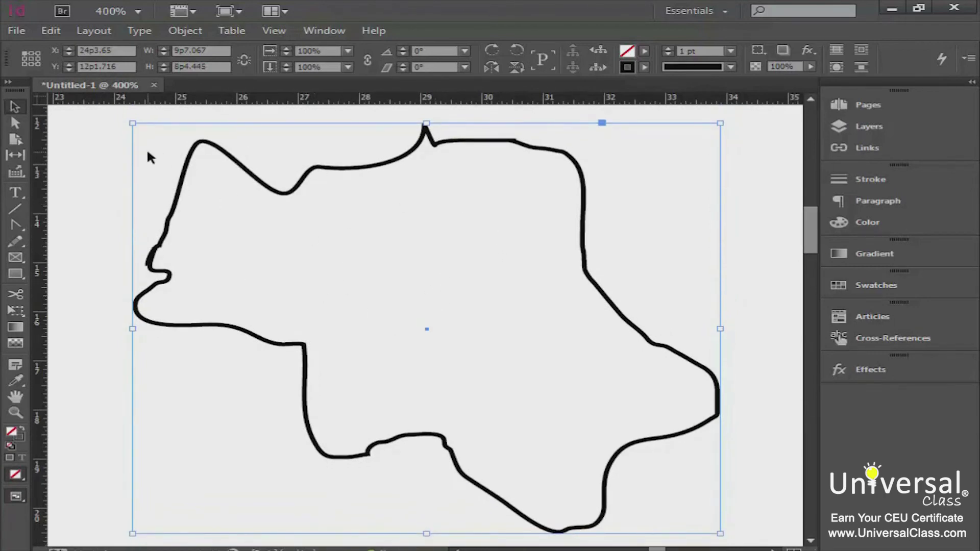
left_click(14, 108)
left_click(15, 245)
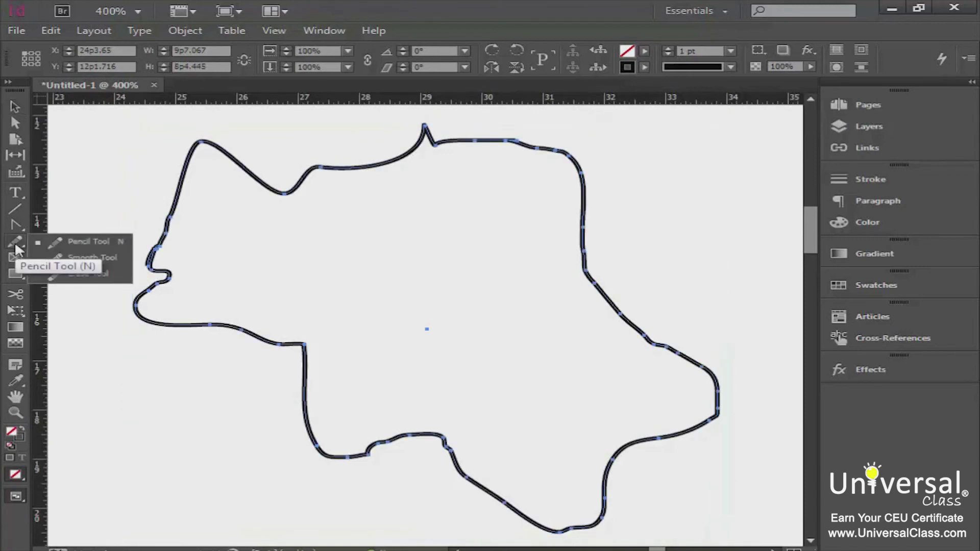
left_click(75, 254)
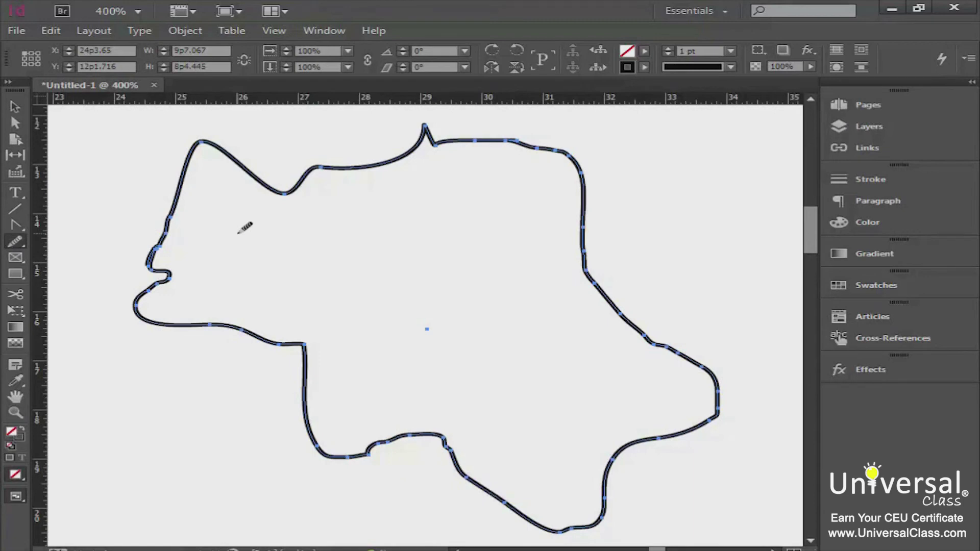
mouse_move(170, 227)
left_mouse_down()
mouse_move(164, 235)
mouse_move(188, 159)
mouse_move(204, 142)
mouse_move(288, 194)
mouse_move(309, 164)
mouse_move(331, 166)
left_mouse_up()
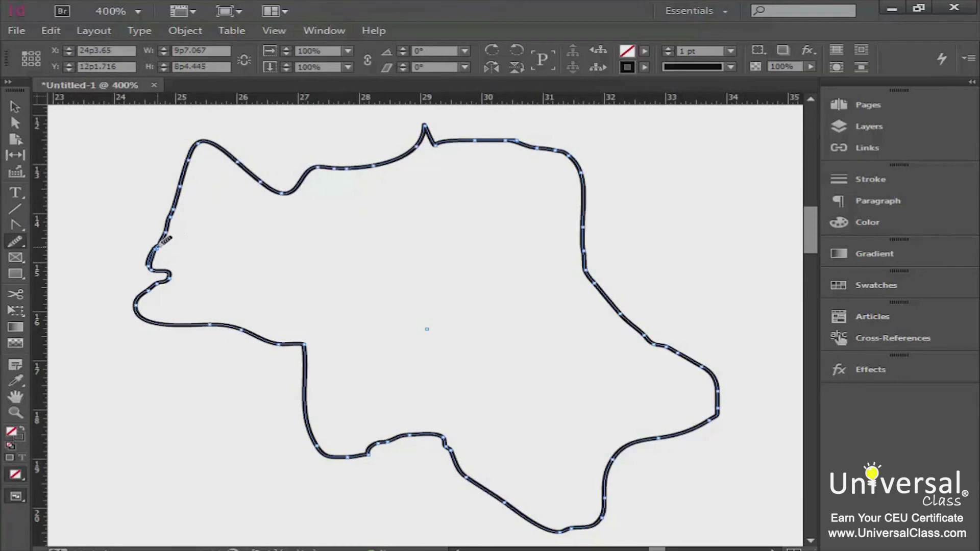
mouse_move(168, 240)
left_mouse_down()
mouse_move(154, 263)
mouse_move(176, 267)
mouse_move(140, 298)
mouse_move(143, 309)
left_mouse_up()
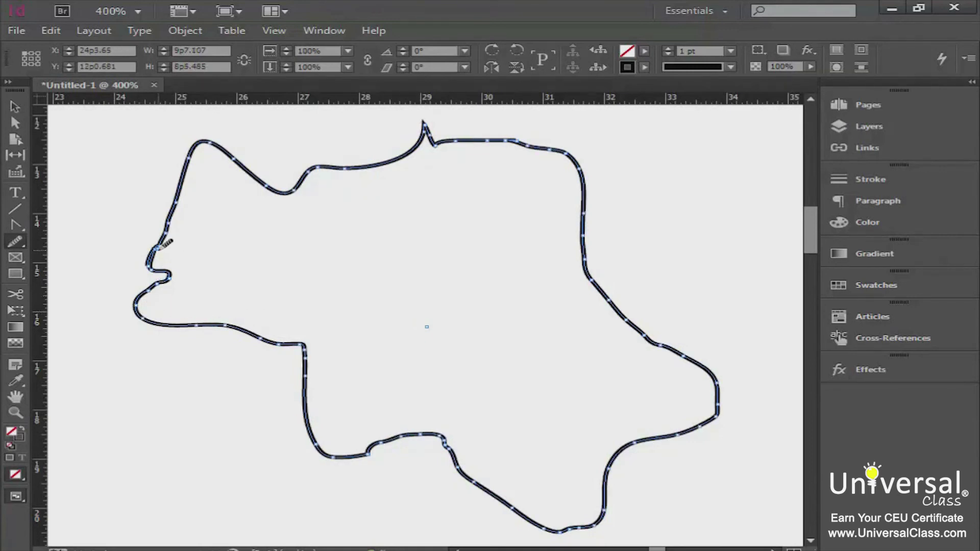
mouse_move(159, 246)
left_mouse_down()
mouse_move(153, 263)
mouse_move(172, 269)
mouse_move(165, 280)
left_mouse_up()
mouse_move(428, 133)
left_mouse_down()
mouse_move(426, 122)
mouse_move(434, 136)
mouse_move(464, 138)
mouse_move(431, 125)
mouse_move(430, 145)
mouse_move(430, 125)
mouse_move(426, 134)
mouse_move(442, 123)
mouse_move(434, 117)
left_mouse_up()
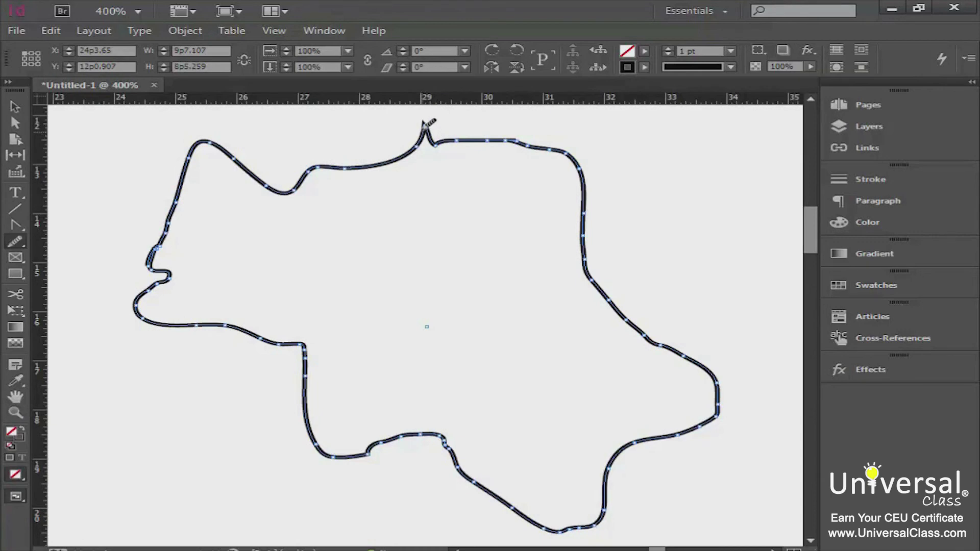
mouse_move(473, 143)
left_mouse_down()
mouse_move(455, 137)
mouse_move(549, 148)
left_mouse_up()
- Zoom to 600% and smooth the freehand shape's right edge along its bend and the diagonal below it
left_click(138, 11)
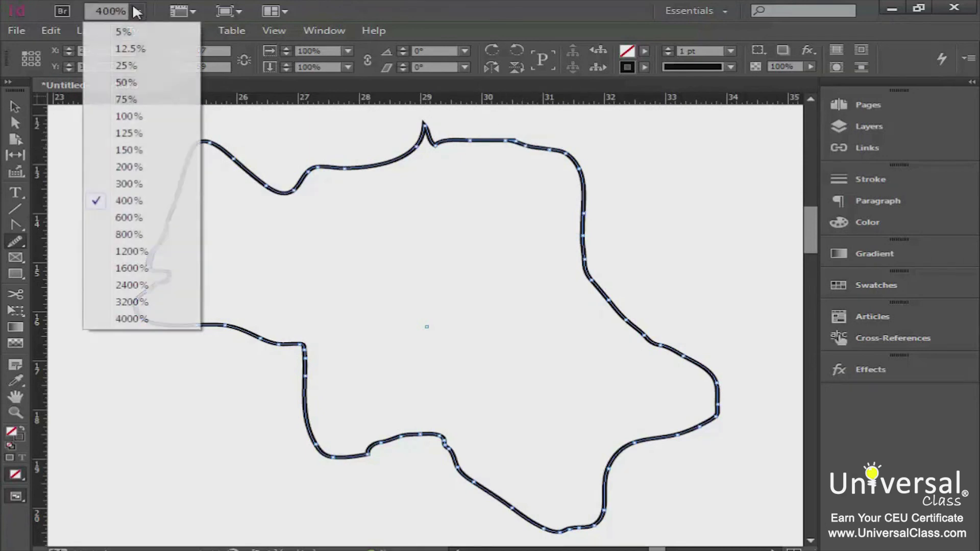
left_click(129, 218)
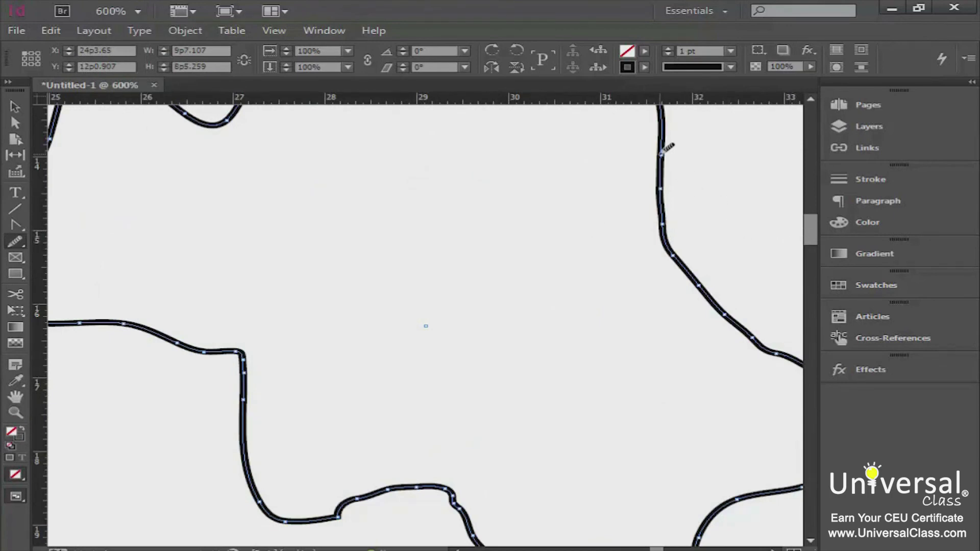
mouse_move(662, 154)
left_mouse_down()
mouse_move(663, 223)
mouse_move(676, 258)
mouse_move(675, 250)
left_mouse_up()
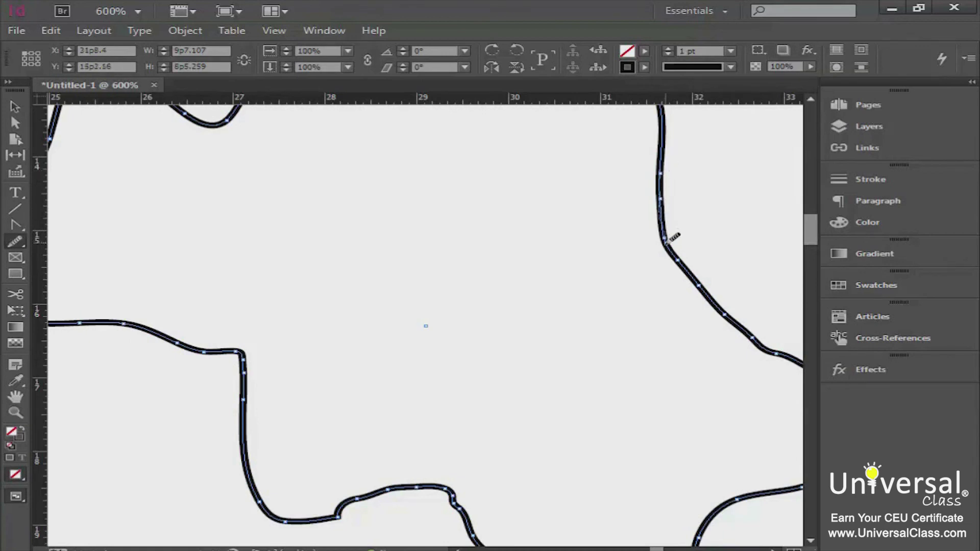
left_click_drag(682, 262, 687, 261)
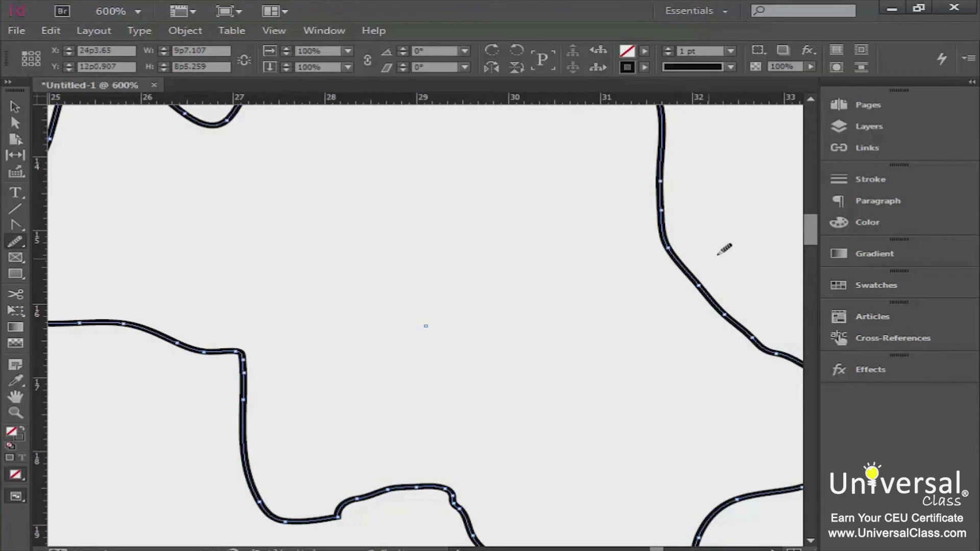
left_click_drag(661, 179, 673, 251)
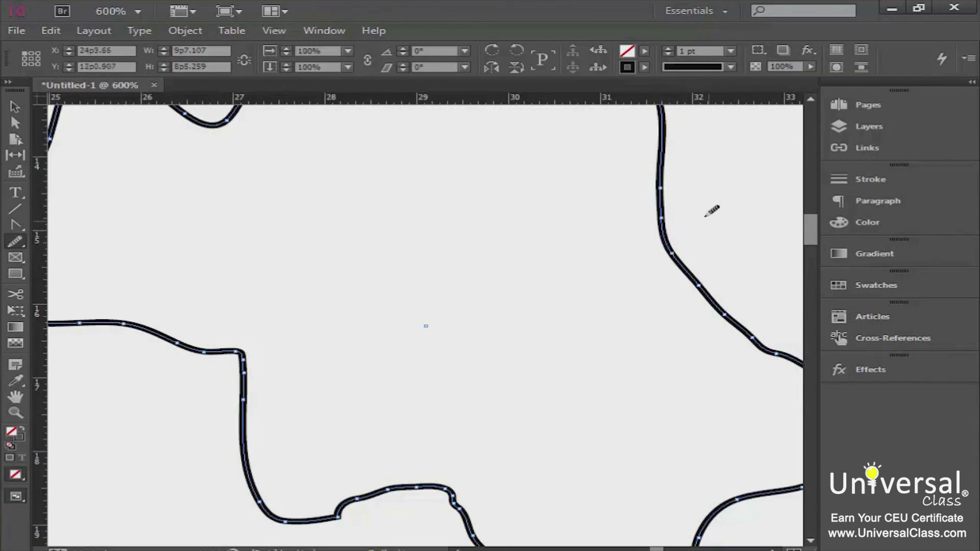
mouse_move(699, 279)
left_mouse_down()
mouse_move(758, 336)
mouse_move(757, 325)
left_mouse_up()
- Erase the short segment left of the freehand shape's lower-left corner and the vertical stretch below it with the Erase tool, then select the leftover fragment
left_click(8, 245)
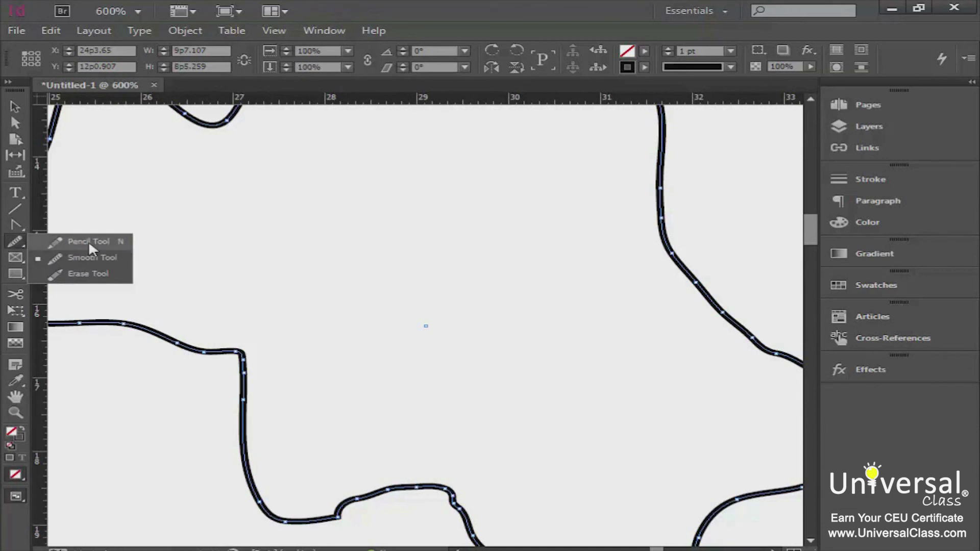
left_click(88, 276)
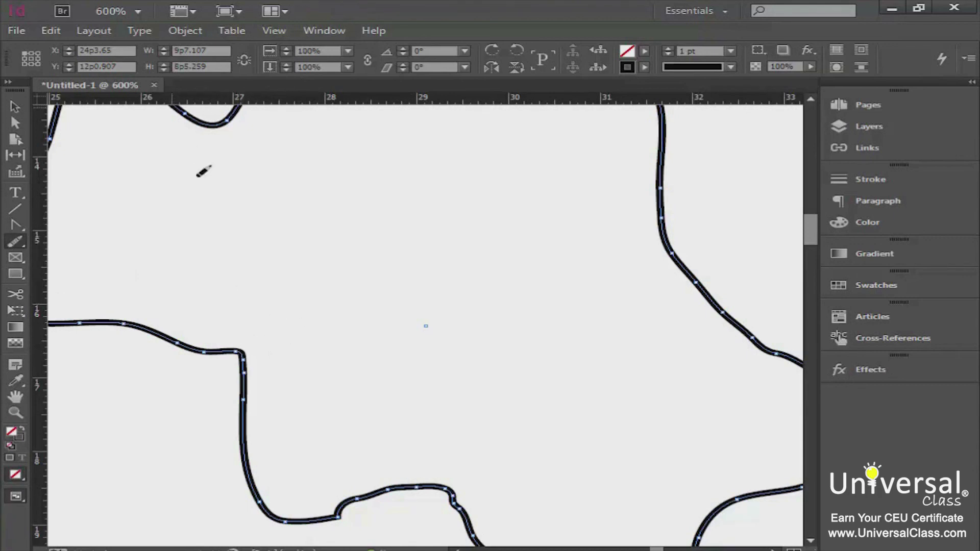
mouse_move(237, 338)
left_mouse_down()
mouse_move(243, 372)
mouse_move(238, 351)
mouse_move(246, 365)
mouse_move(172, 341)
left_mouse_up()
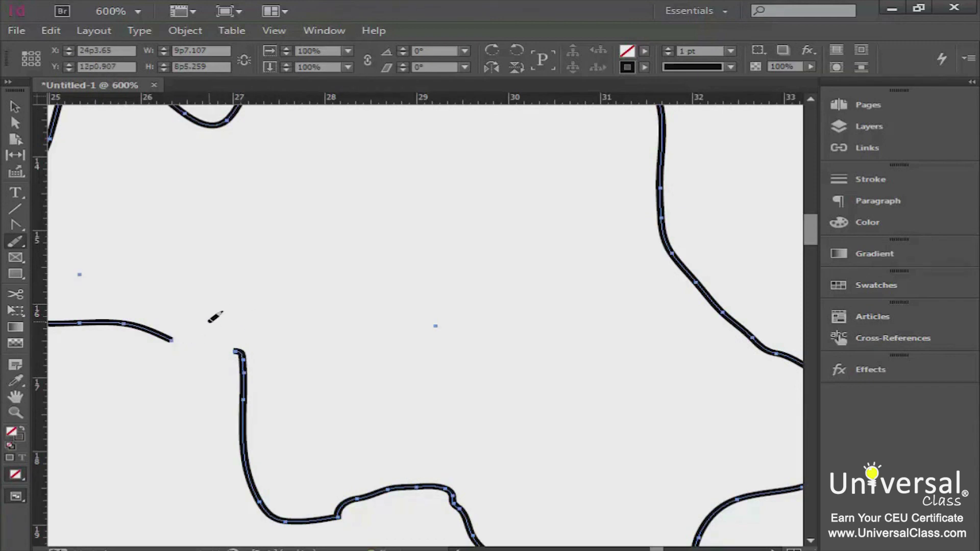
left_click_drag(242, 387, 263, 509)
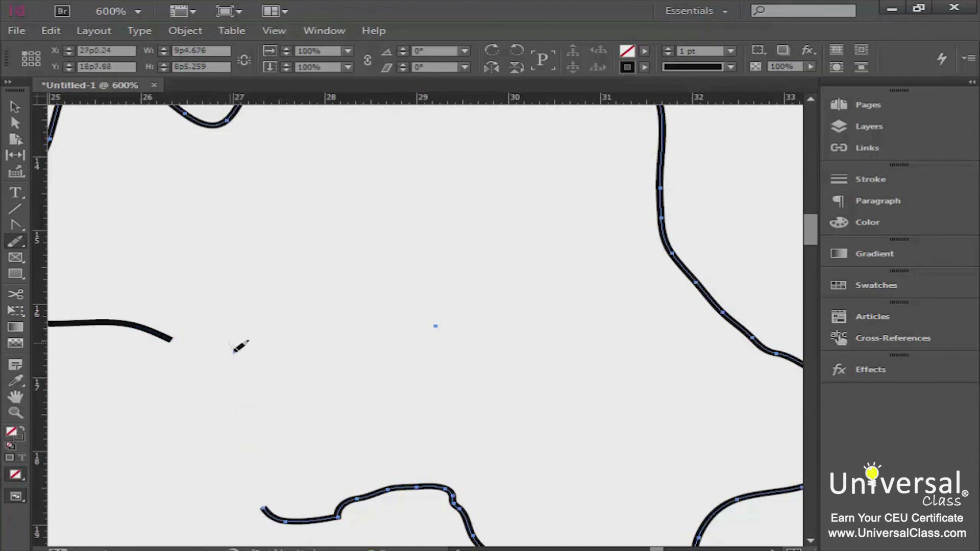
left_click(234, 351)
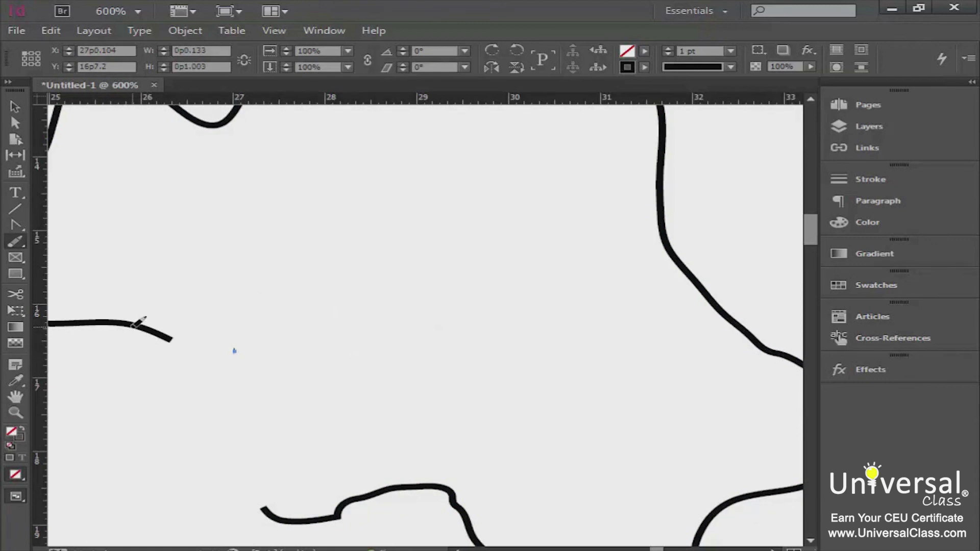
- Cut the large Pen path with the Scissors tool at the lower anchor where its two bottom curves meet
left_click(137, 11)
left_click(137, 171)
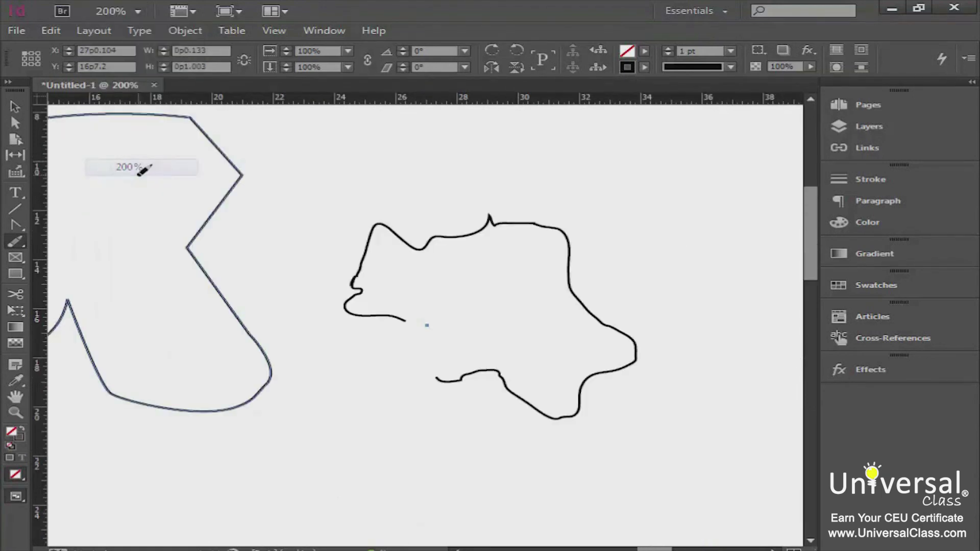
left_click(18, 289)
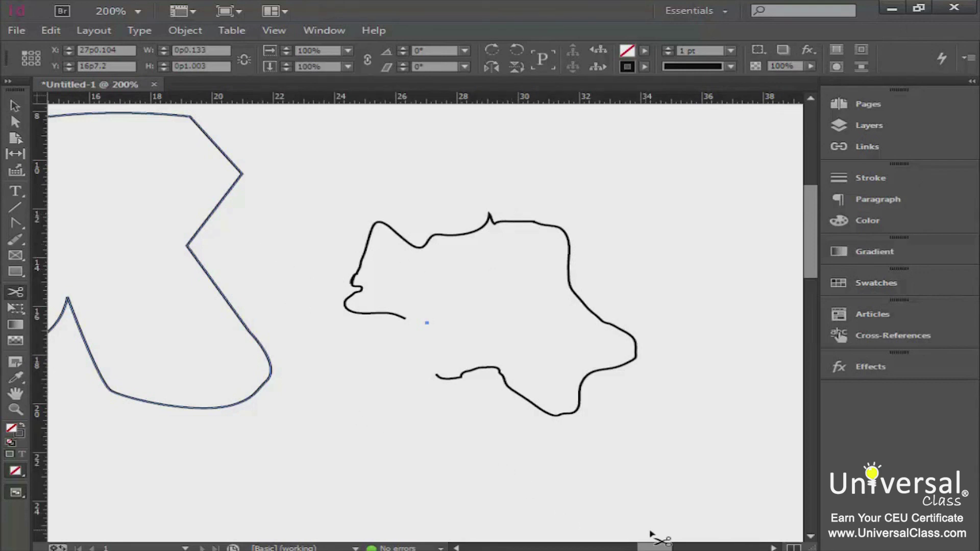
left_click_drag(663, 547, 642, 549)
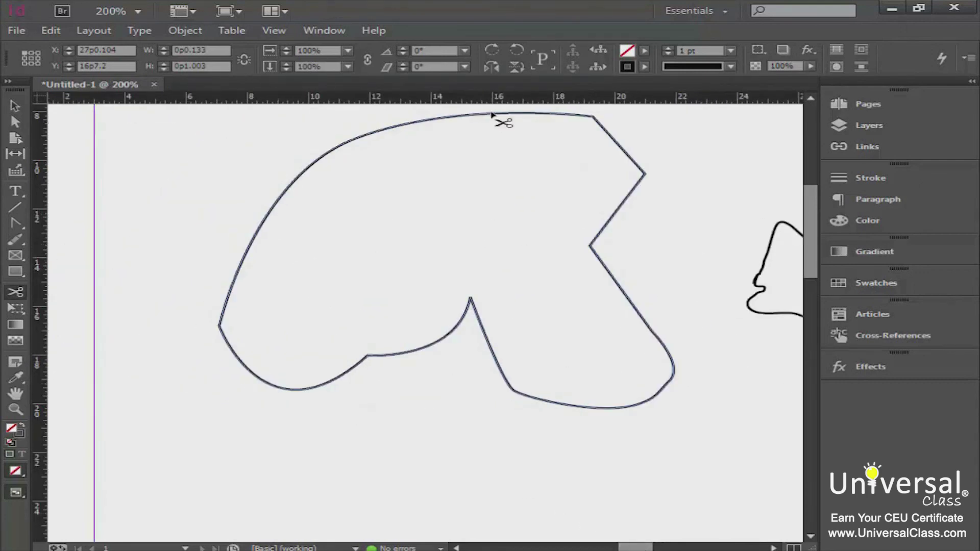
left_click(14, 106)
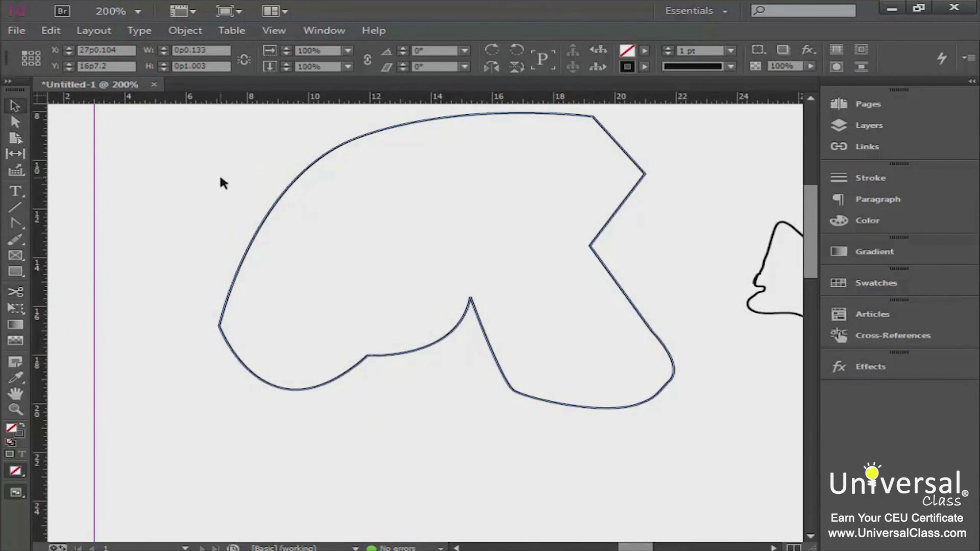
left_click(274, 212)
left_click(13, 294)
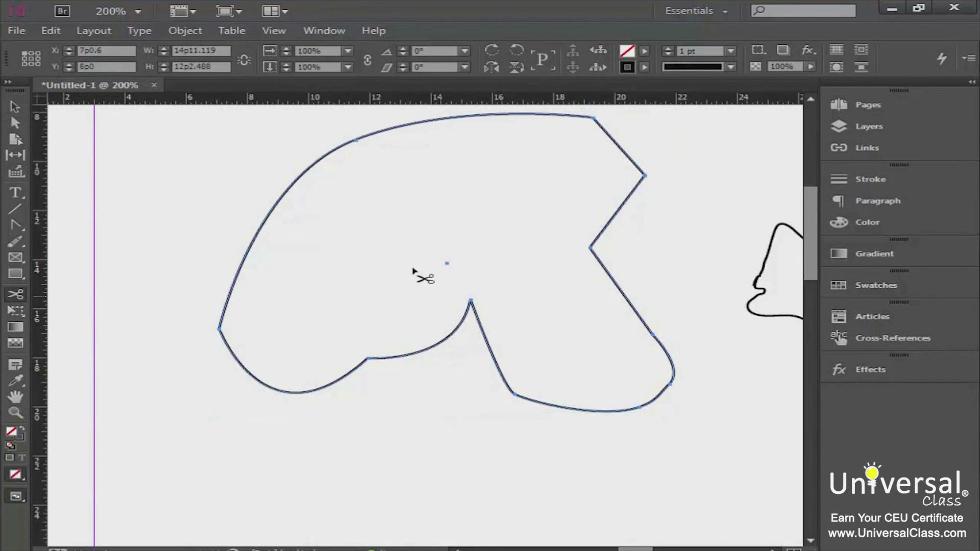
left_click(367, 359)
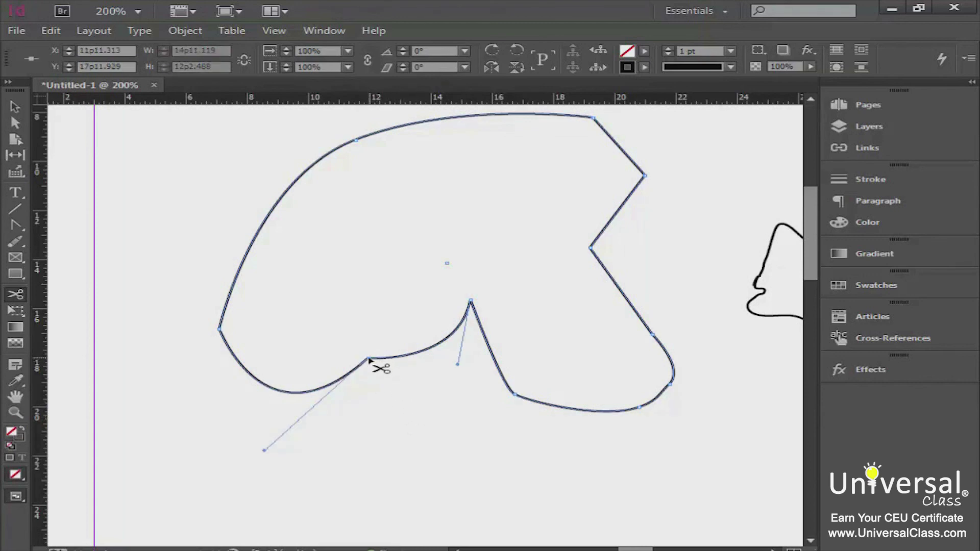
- Pull the right-hand curve's cut end away from the split with the Direct Selection tool, to about X 12p4.32, Y 18p1.2
key("ctrl+=")
key("ctrl+=")
key("ctrl+=")
key("ctrl+=")
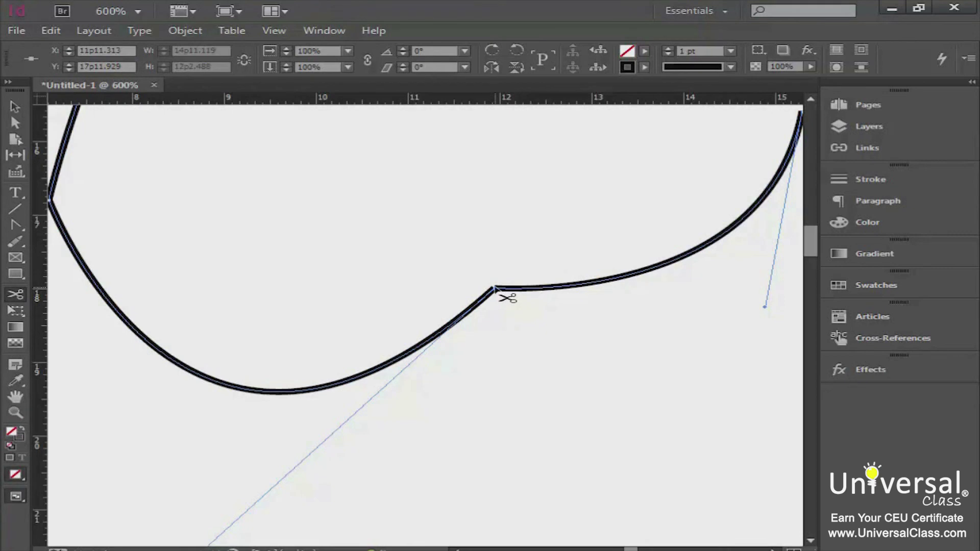
left_click(17, 122)
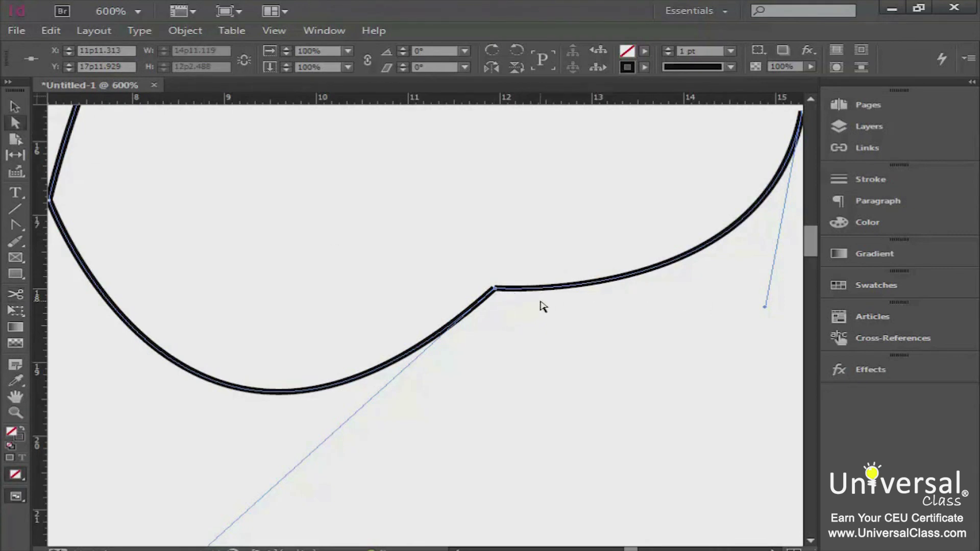
left_click_drag(495, 287, 533, 295)
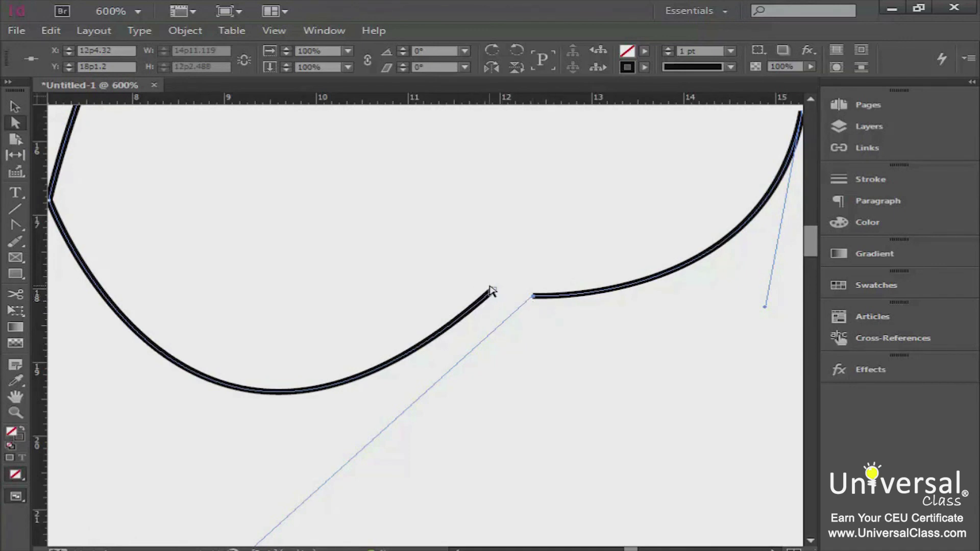
- Shift the whole cut path slightly down and left, and pull the left-hand curve's cut end to about X 11p7, Y 18p3.36
mouse_move(560, 295)
left_mouse_down()
mouse_move(582, 300)
mouse_move(550, 308)
left_mouse_up()
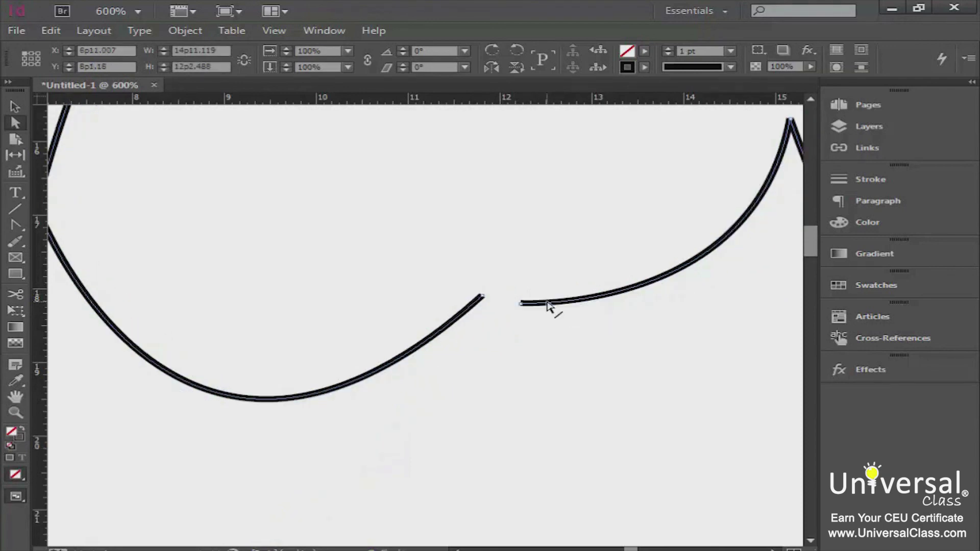
left_click(482, 298)
left_click_drag(482, 299, 463, 311)
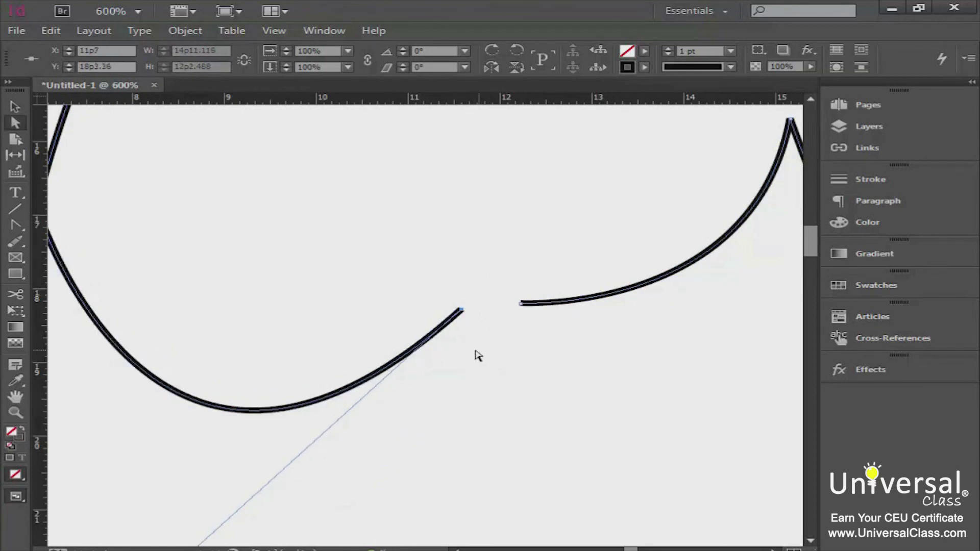
left_click(13, 293)
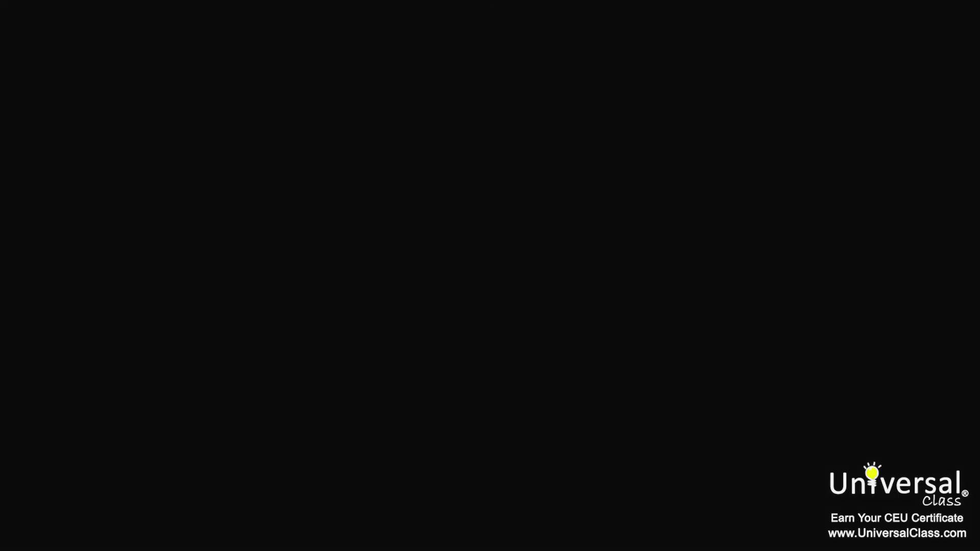